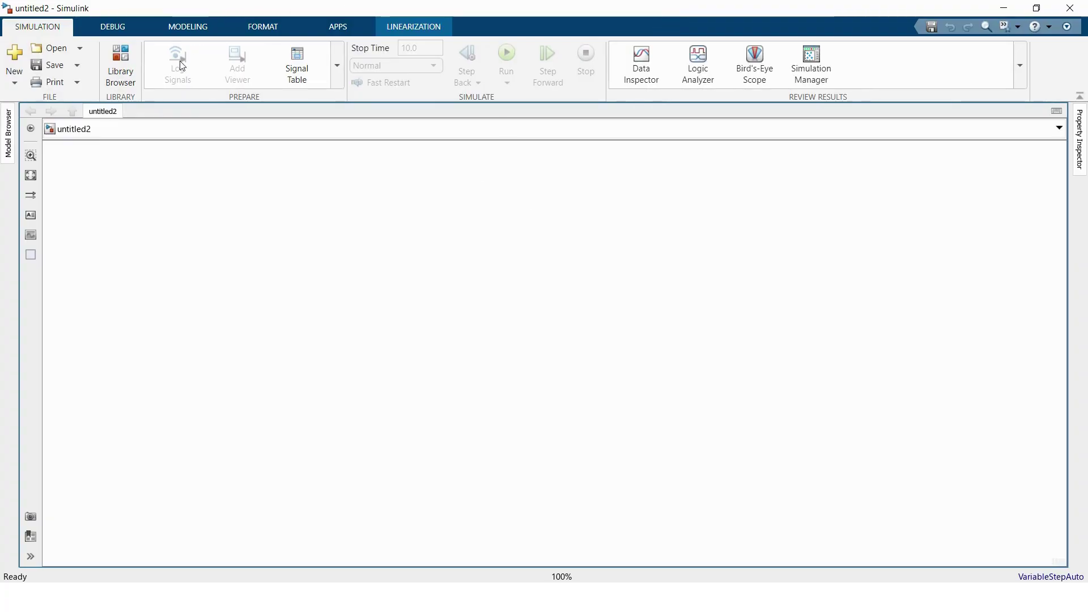
# Step: Add a Chart block from the Stateflow library to the empty model
pyautogui.click(113, 66)
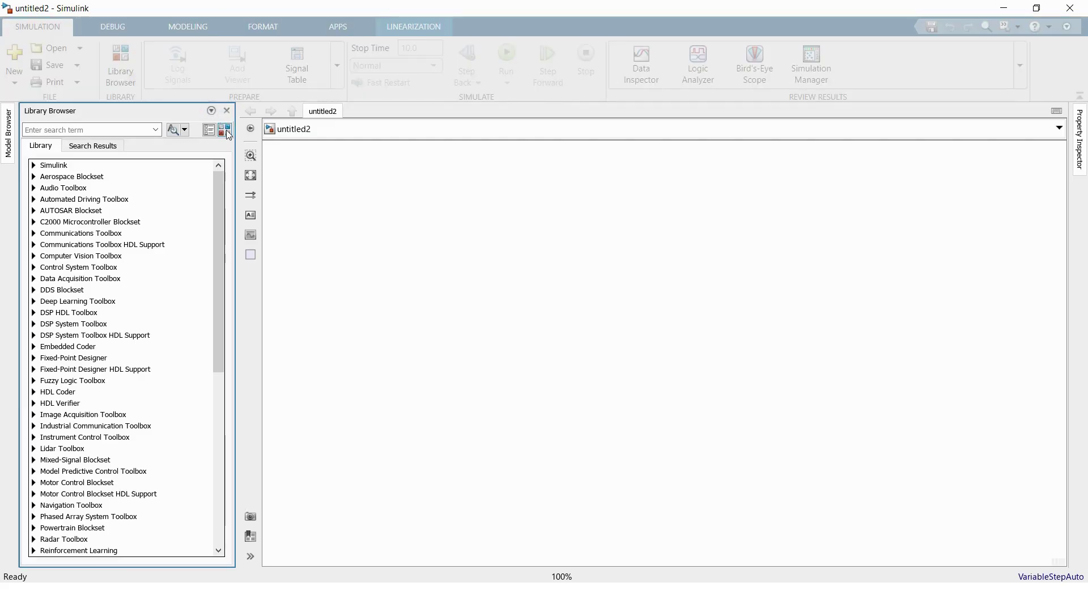
pyautogui.click(226, 131)
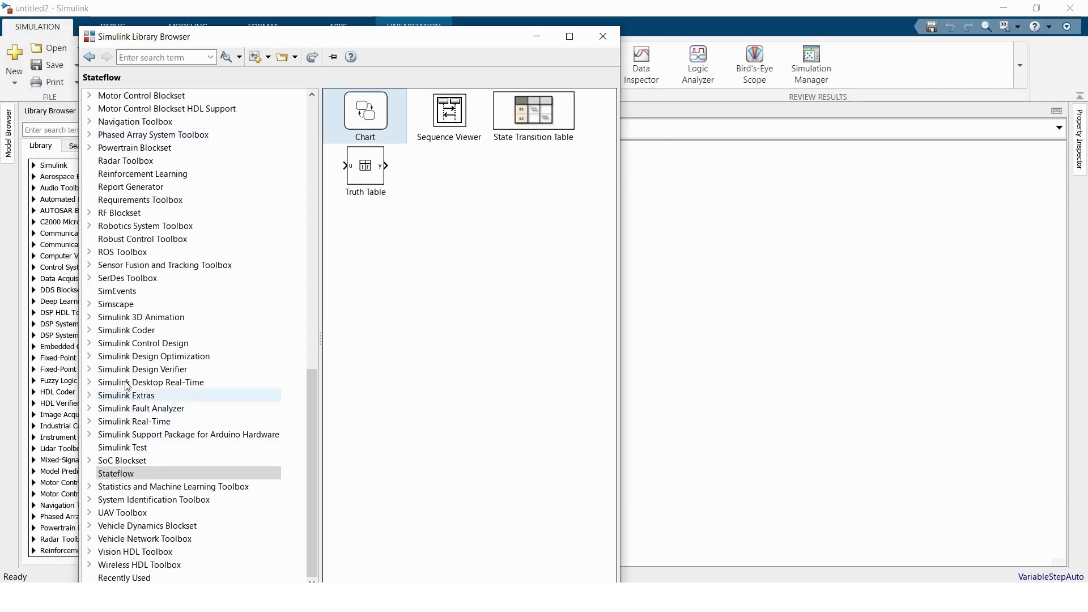
pyautogui.click(111, 474)
pyautogui.scroll(2, 199, 282)
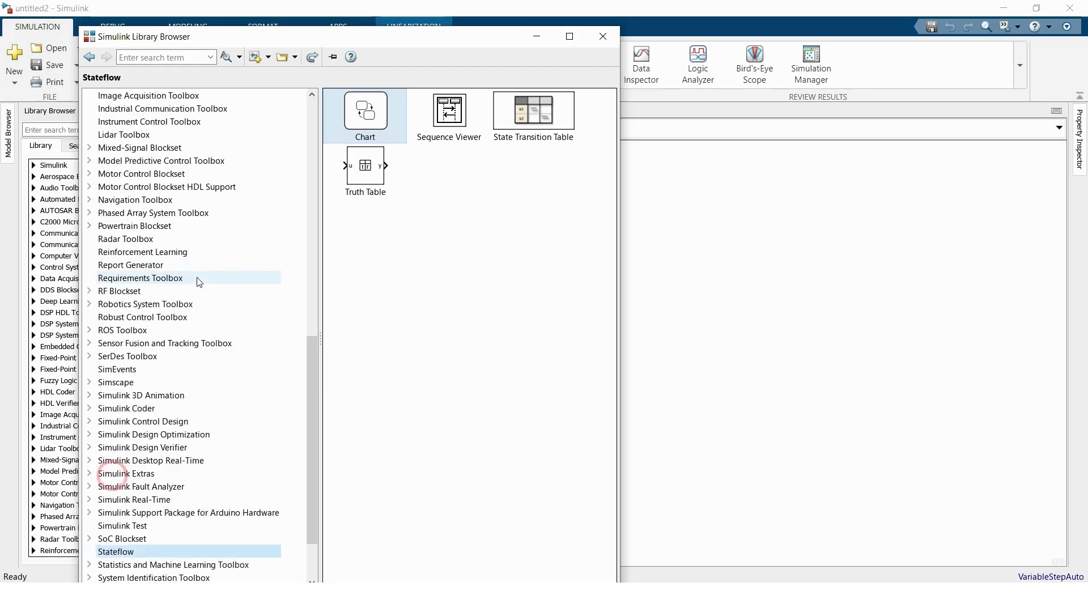
pyautogui.scroll(11, 199, 281)
pyautogui.scroll(-13, 170, 264)
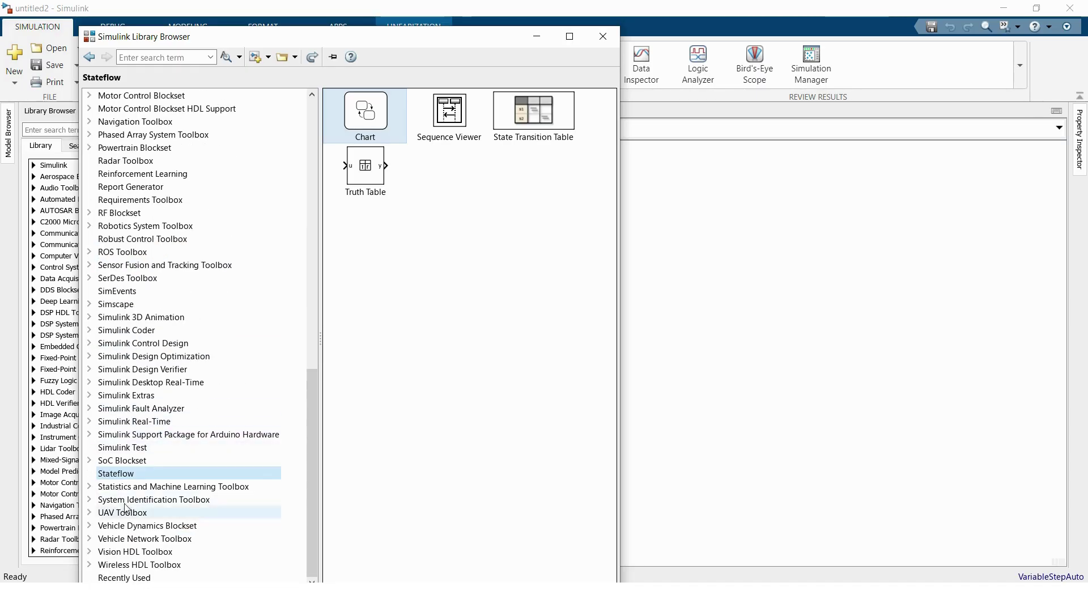
pyautogui.moveTo(355, 110); pyautogui.dragTo(599, 264)
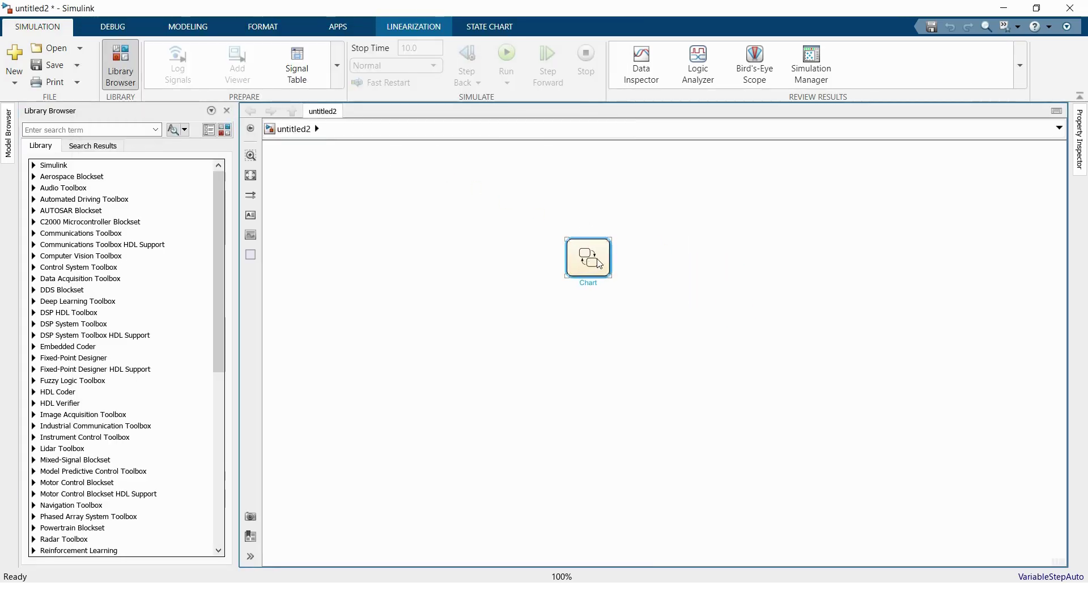
# Step: Open the Chart block and start adding an If-Elseif-Elseif-Else decision pattern inside it
pyautogui.doubleClick(599, 263)
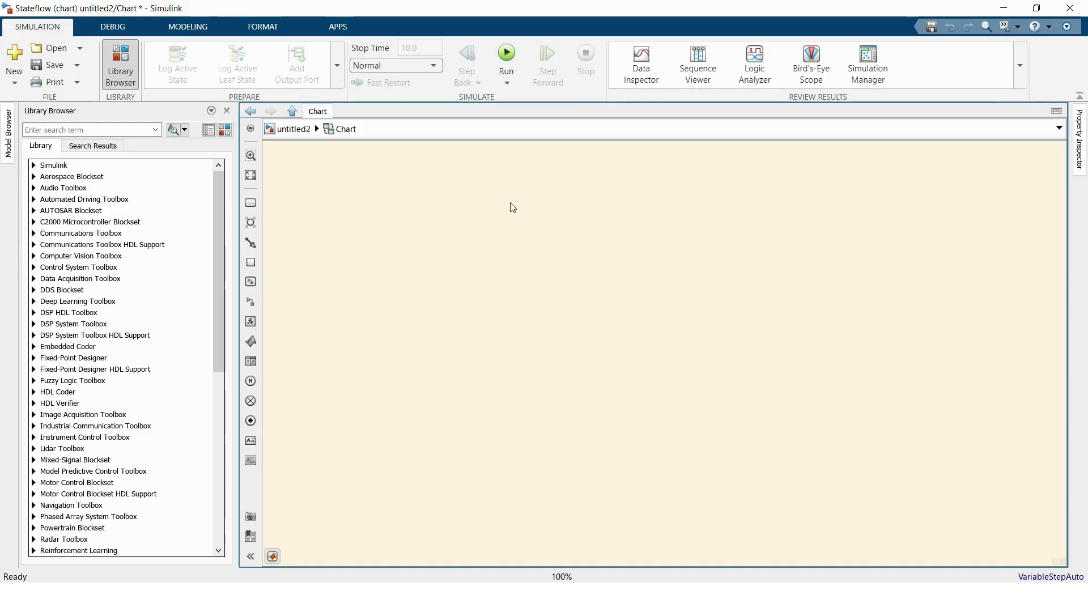
pyautogui.rightClick(470, 197)
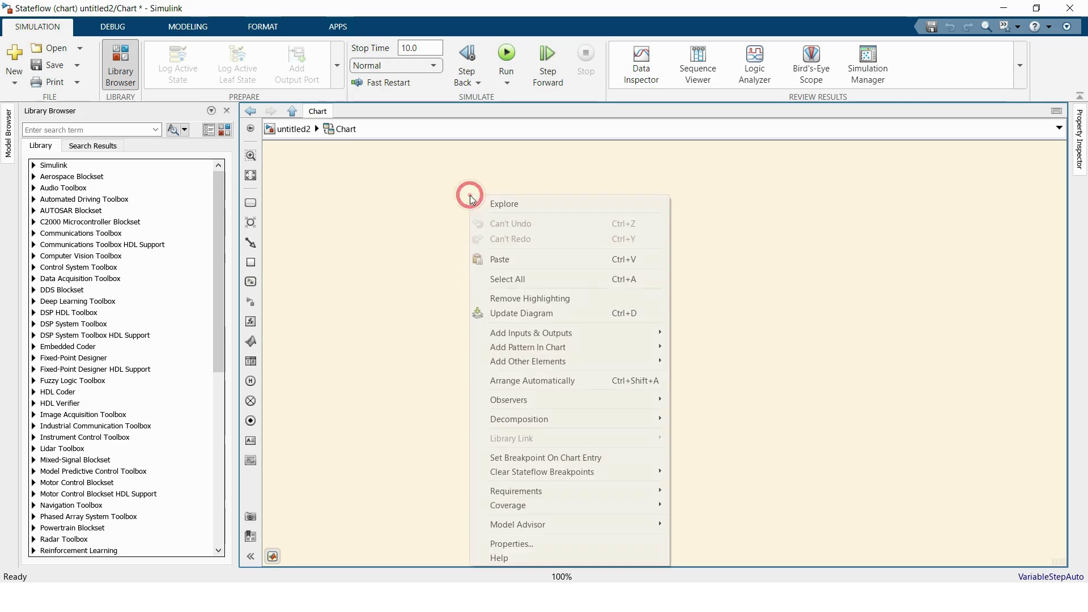
pyautogui.moveTo(547, 349)
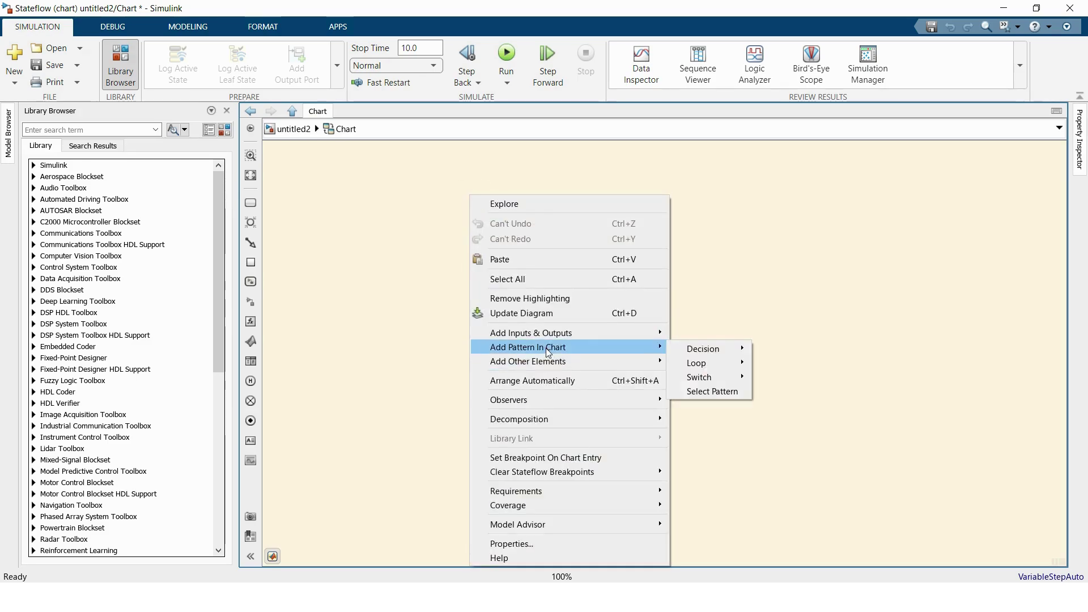
pyautogui.click(688, 346)
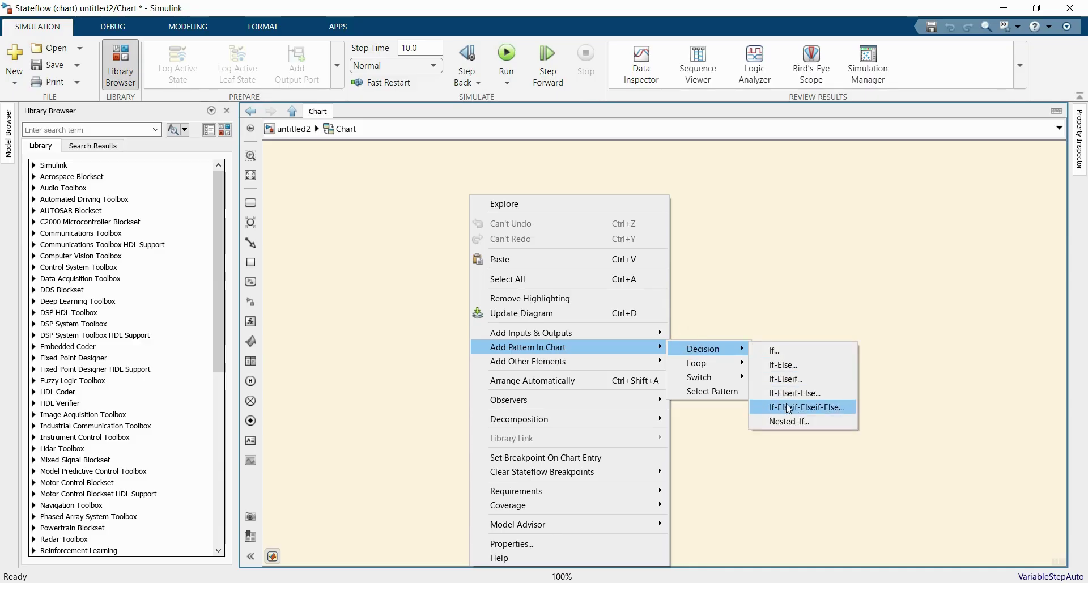
pyautogui.click(827, 406)
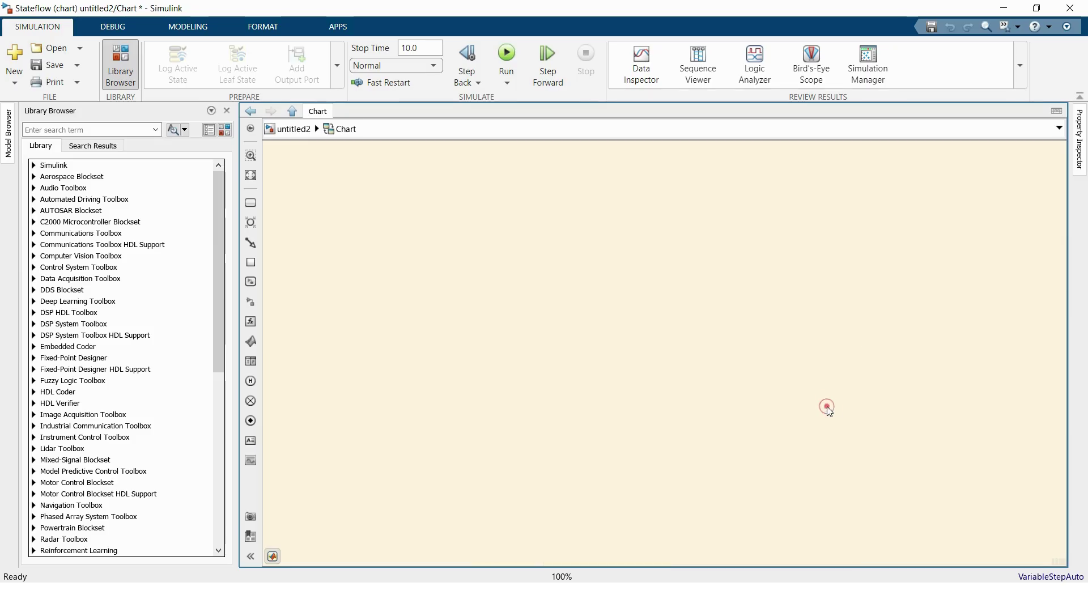
# Step: Set the decision pattern's description to "TemperatueControl"
pyautogui.click(529, 140)
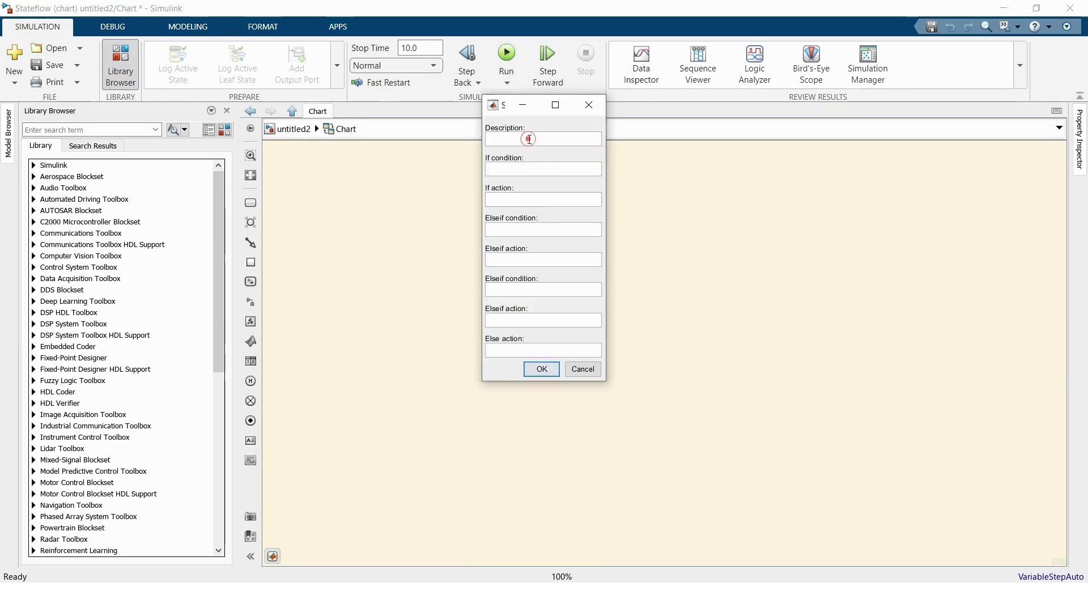
pyautogui.write('Tem')
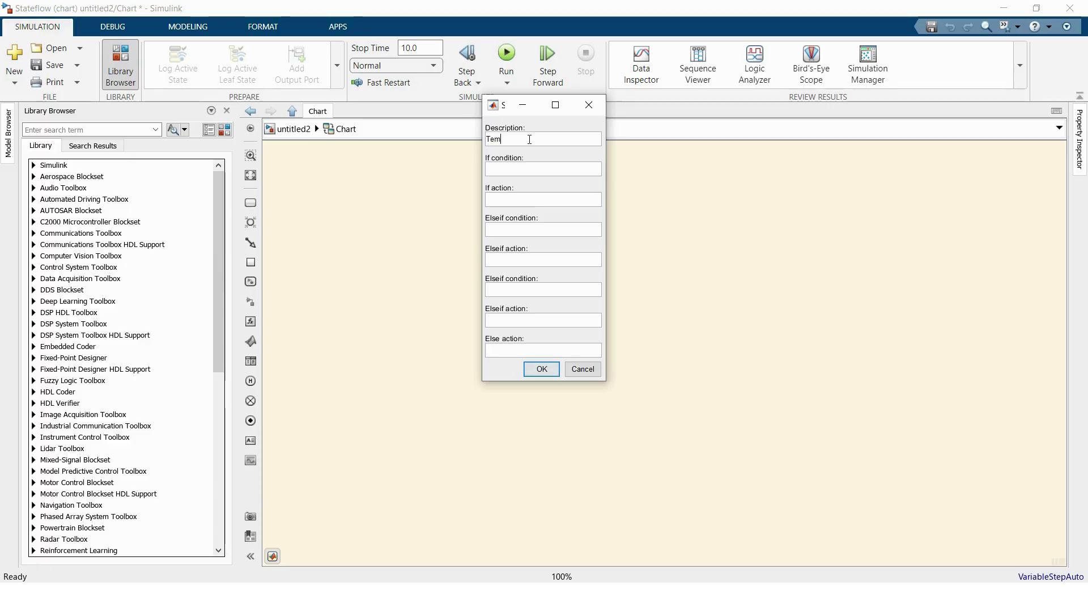
pyautogui.write('perature Co')
# Step: Set the if condition to Temp<20 and the if action to Heater=2;Cooler=0;
pyautogui.click(539, 167)
pyautogui.write('Te')
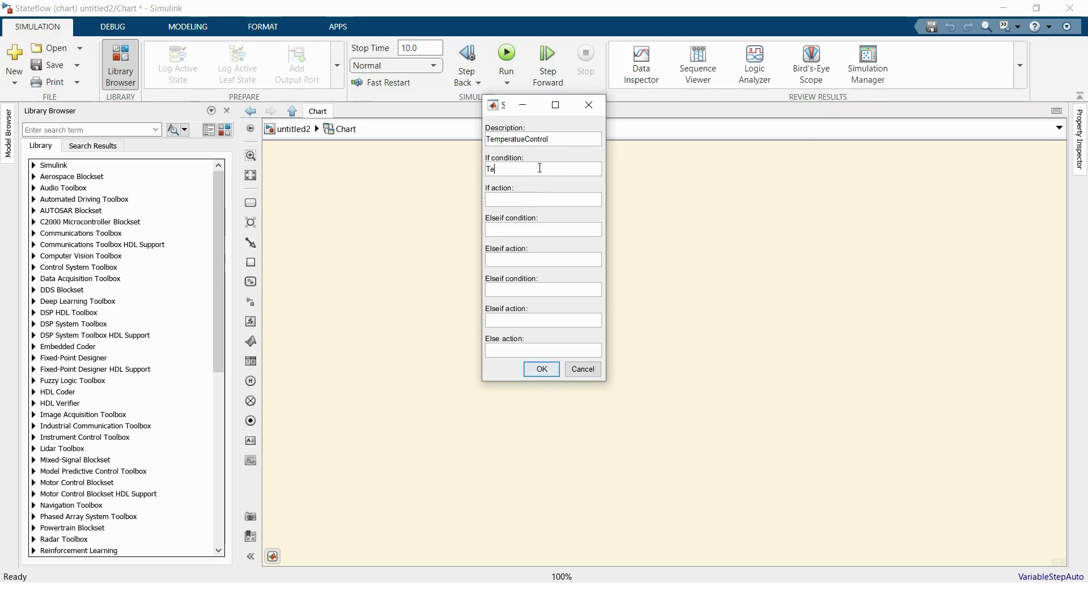
pyautogui.write('mp<20')
pyautogui.click(551, 204)
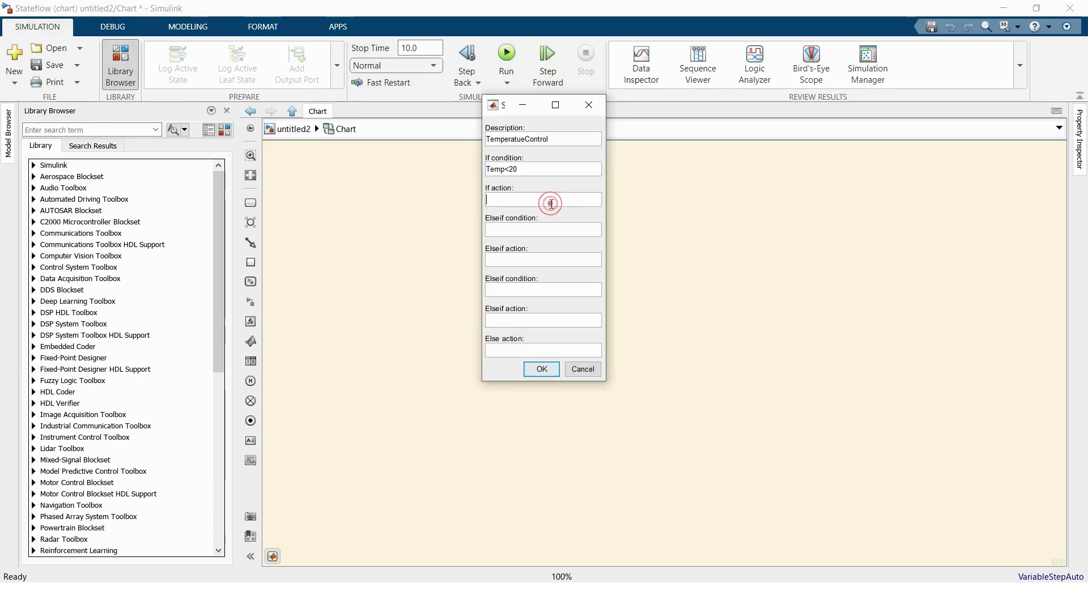
pyautogui.write('Heater=2')
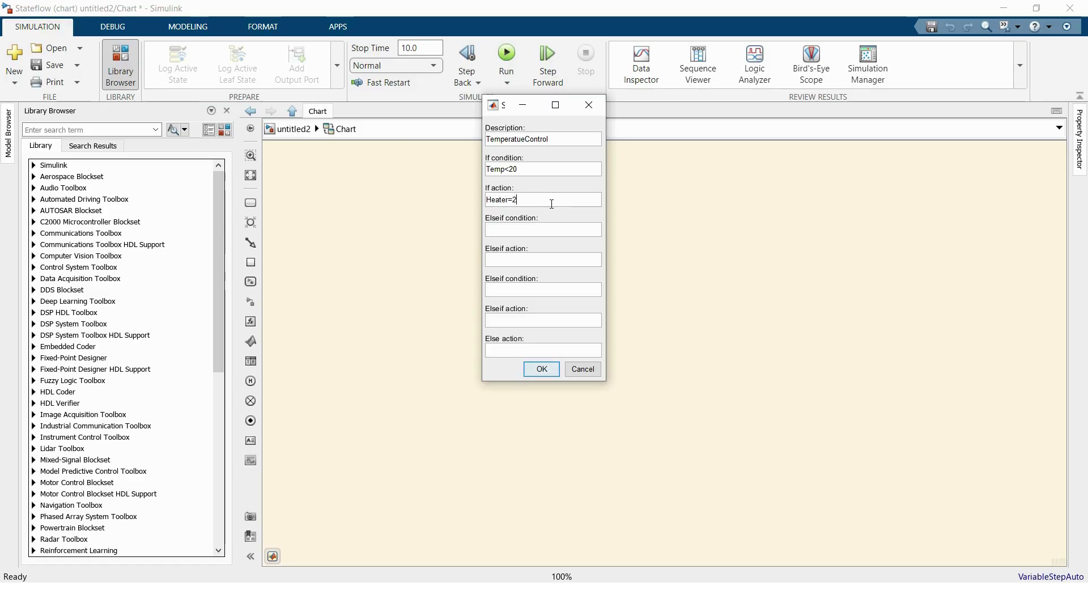
pyautogui.write(';')
pyautogui.write('C')
# Step: Set the first elseif condition to Temp<30 and its action to Heater=2;Cooler=0;
pyautogui.write('Temp')
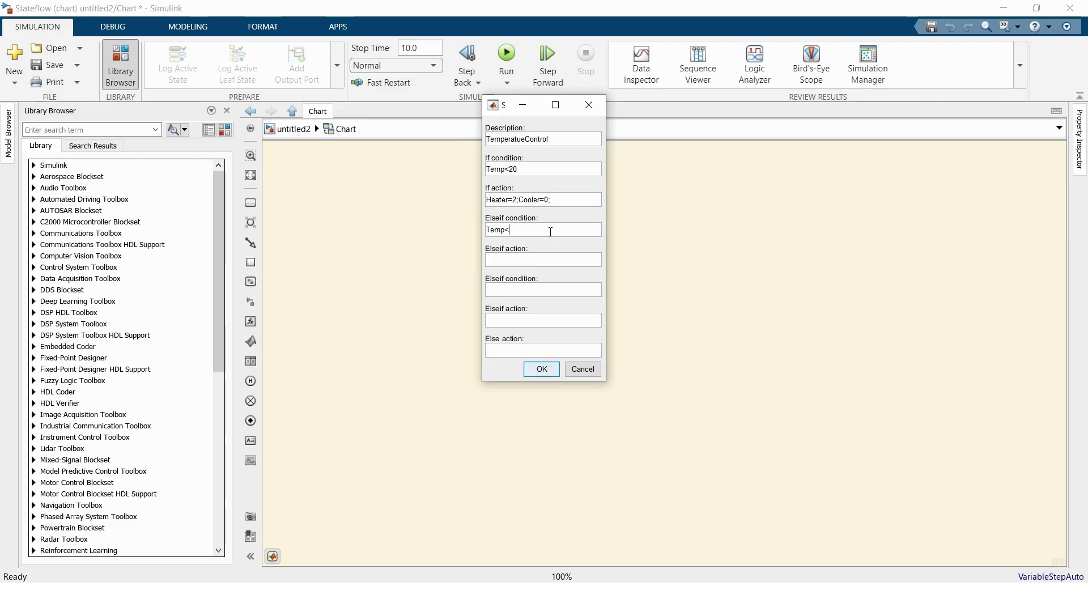
pyautogui.write('<30')
pyautogui.click(555, 262)
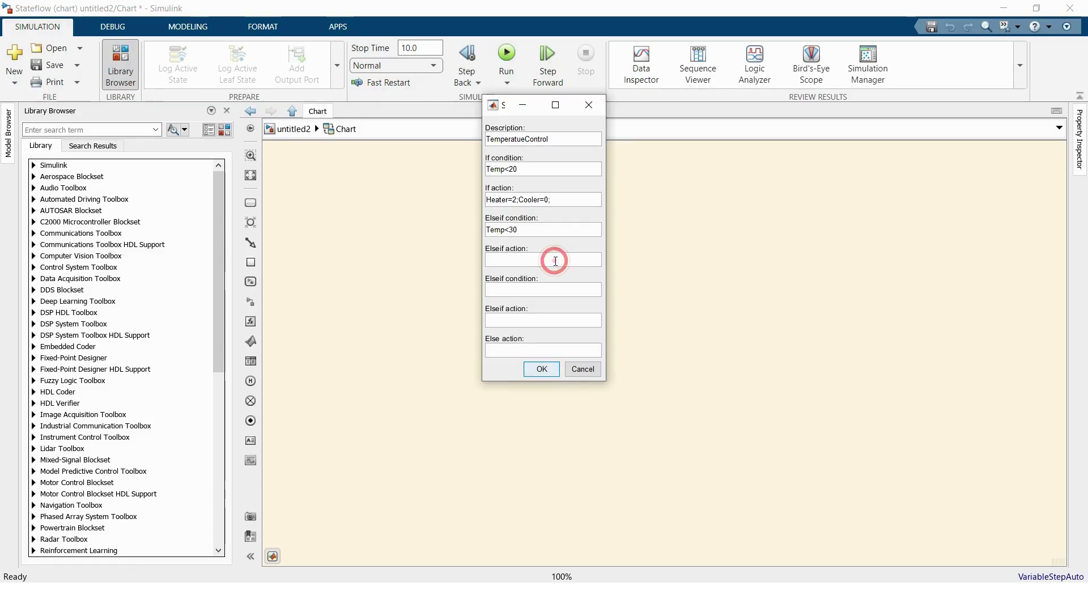
pyautogui.write('Heater=2;Co')
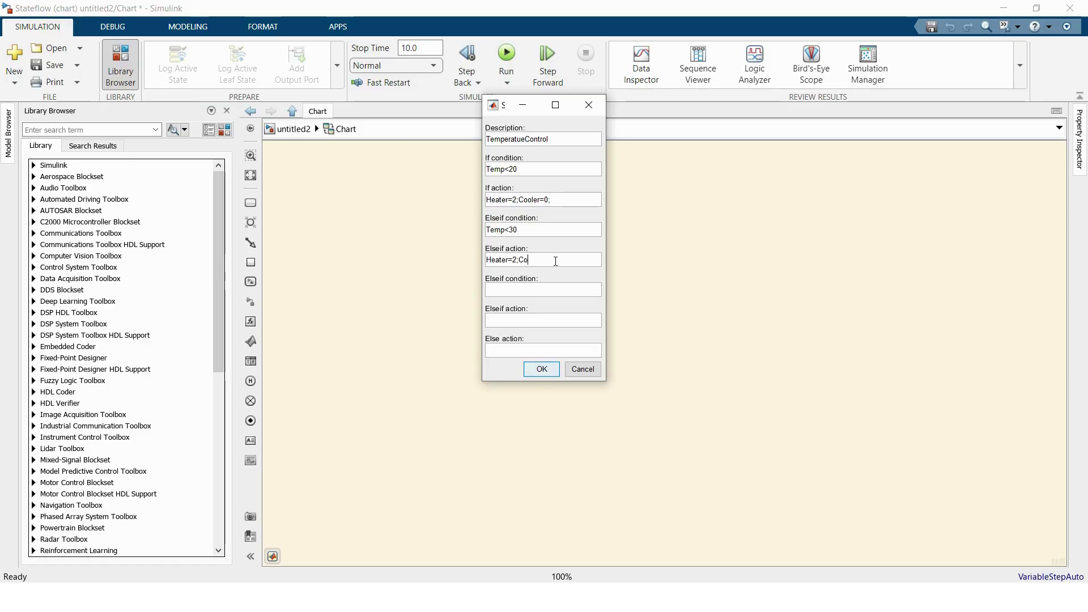
pyautogui.write('oler=')
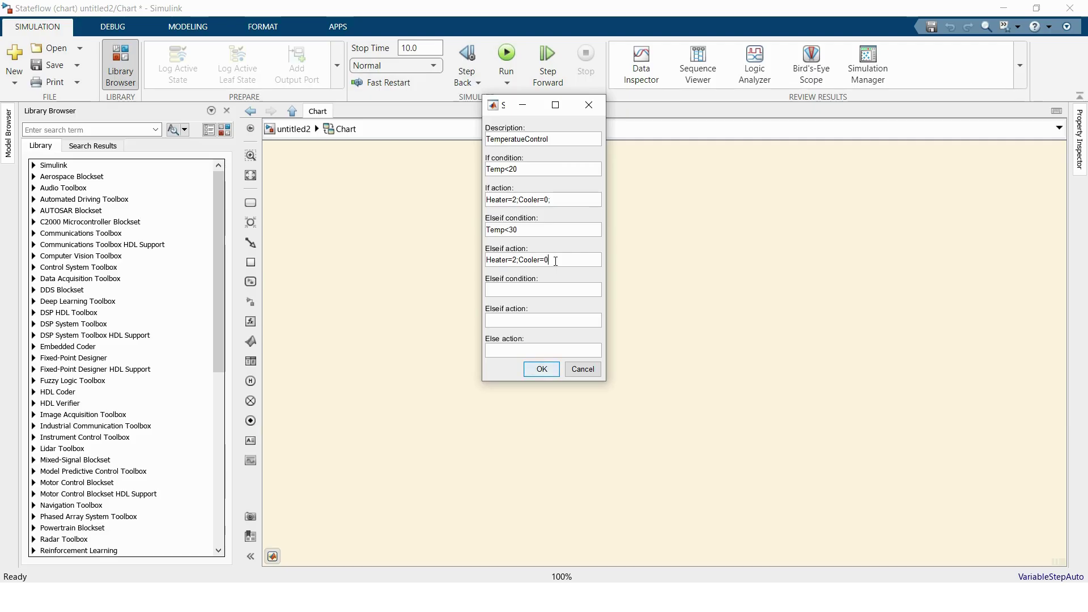
pyautogui.write('0;')
# Step: Set the second elseif condition to Temp>35 and its action to Cooler=1;Heater=0;
pyautogui.click(542, 289)
pyautogui.click(550, 320)
pyautogui.write('Cooler=')
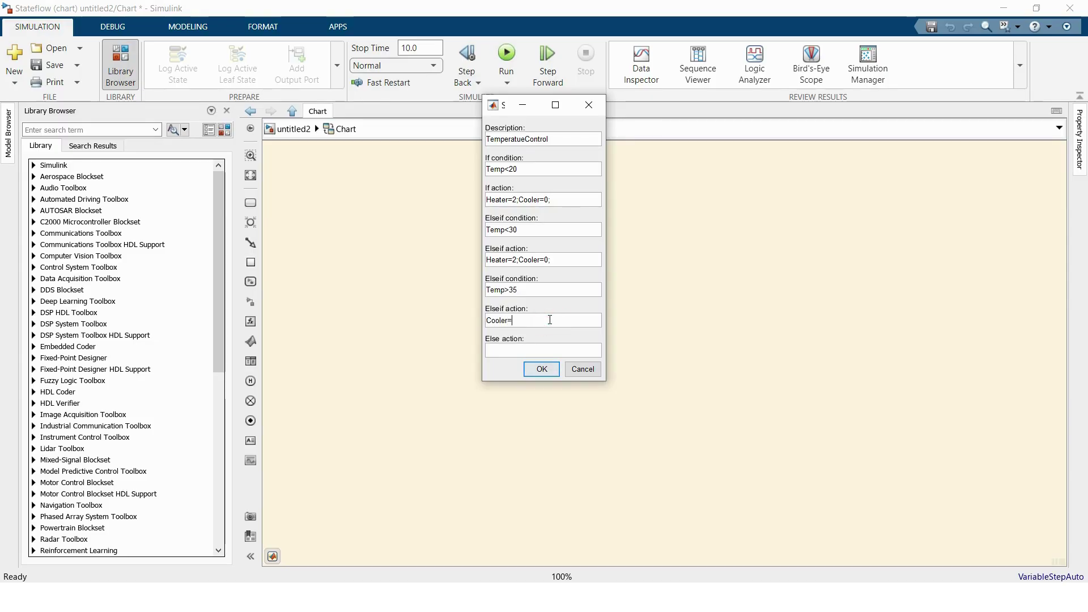
pyautogui.write('1;HE')
pyautogui.press('BackSpace')
pyautogui.write('eater=')
pyautogui.write(';')
# Step: Set the else action to Heater=0;Cooler=0; and insert the pattern into the chart
pyautogui.write('Hea')
pyautogui.write('ter=0;')
pyautogui.write('Co')
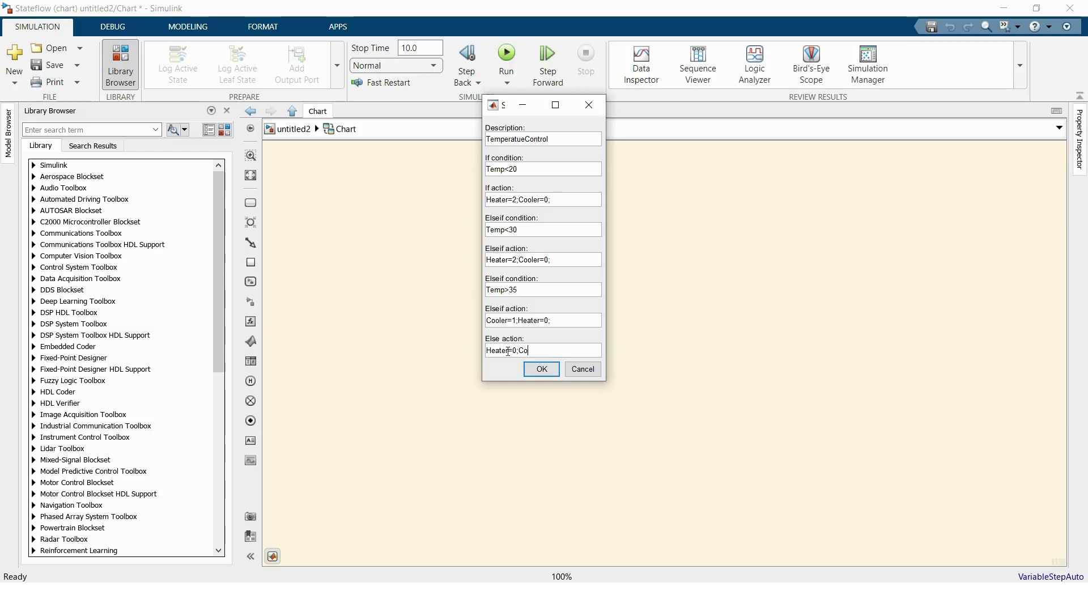
pyautogui.write('oler=0')
pyautogui.click(540, 369)
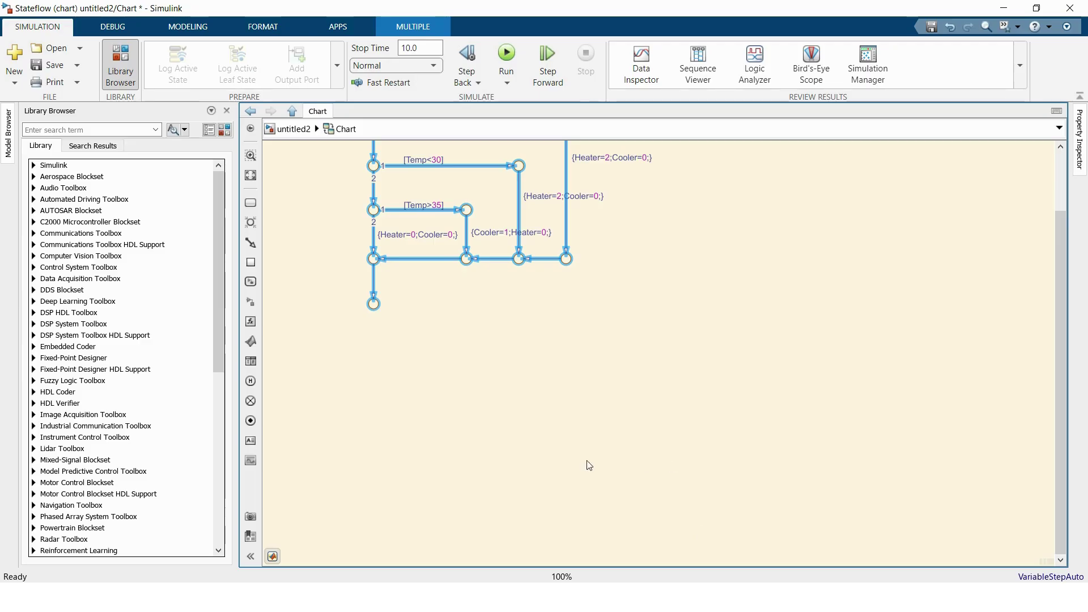
# Step: Change the heater value to 1 in the action of the Temp<30 branch
pyautogui.click(251, 177)
pyautogui.click(303, 225)
pyautogui.click(499, 216)
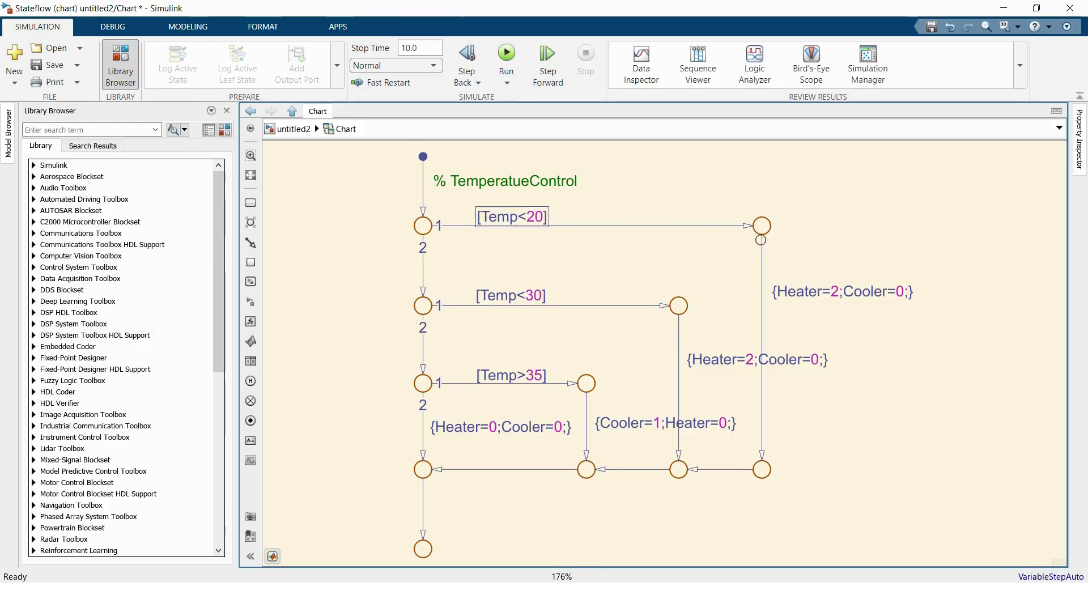
pyautogui.click(891, 293)
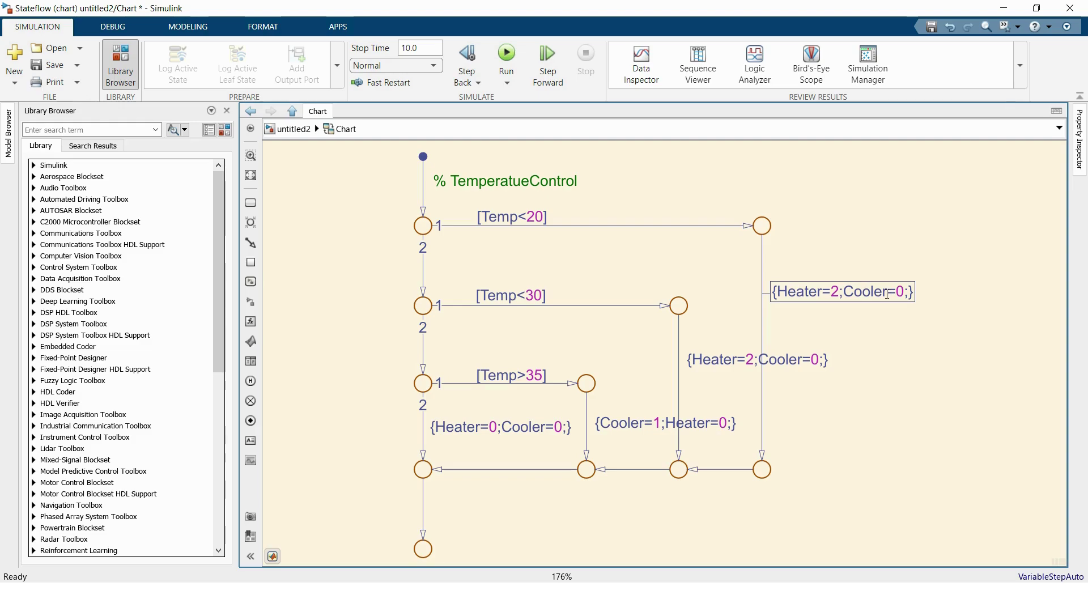
pyautogui.click(534, 295)
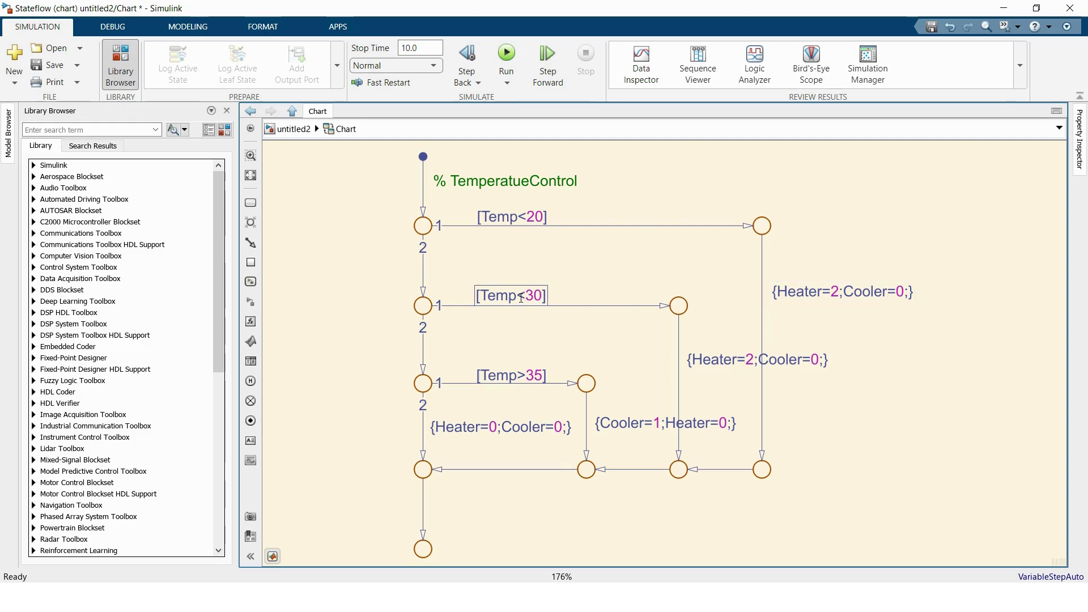
pyautogui.click(702, 335)
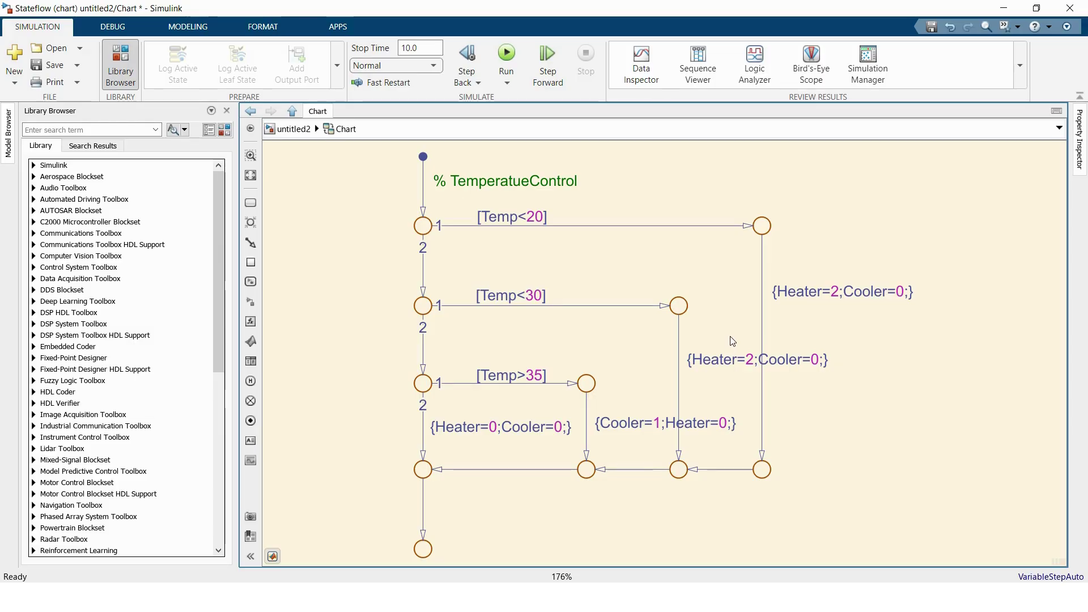
pyautogui.click(753, 359)
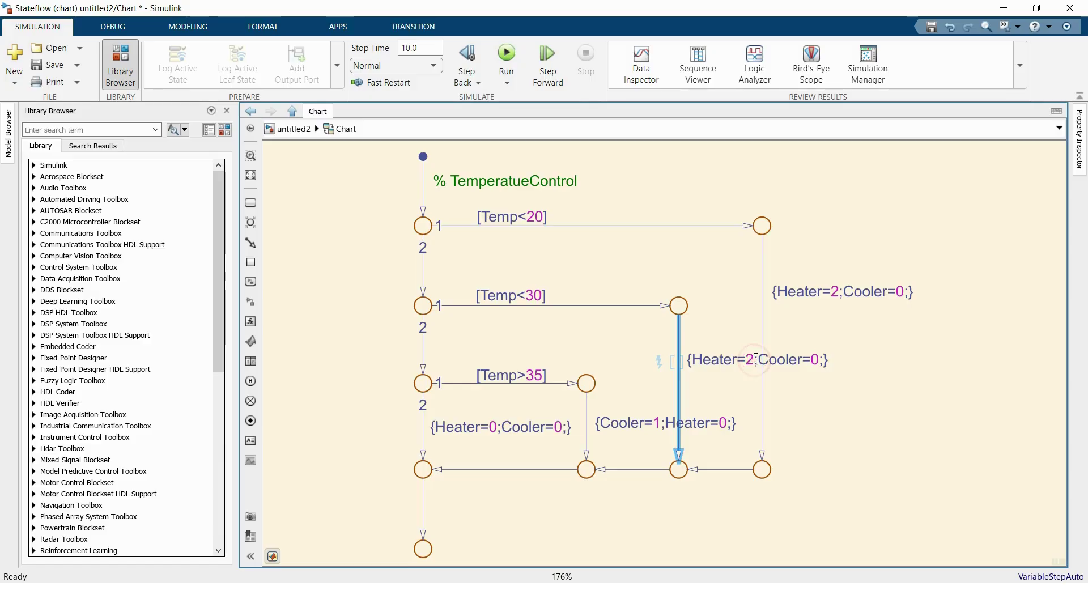
pyautogui.press('BackSpace')
pyautogui.write('1')
pyautogui.click(824, 403)
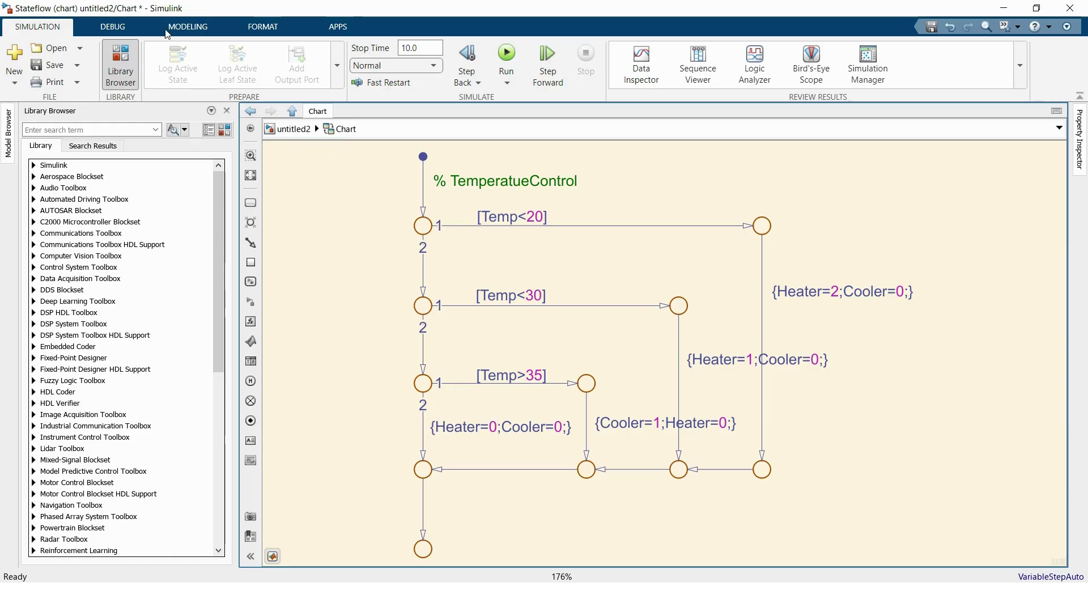
# Step: Resolve the chart's undefined symbols so that Temp is an input and Cooler and Heater are outputs
pyautogui.click(190, 27)
pyautogui.click(169, 62)
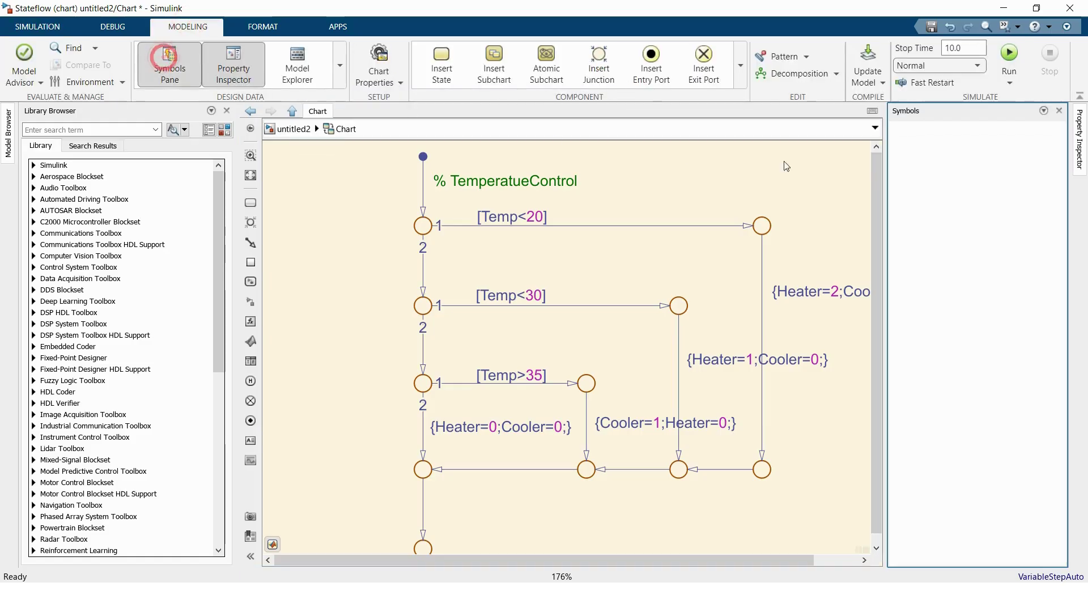
pyautogui.click(967, 214)
pyautogui.click(913, 170)
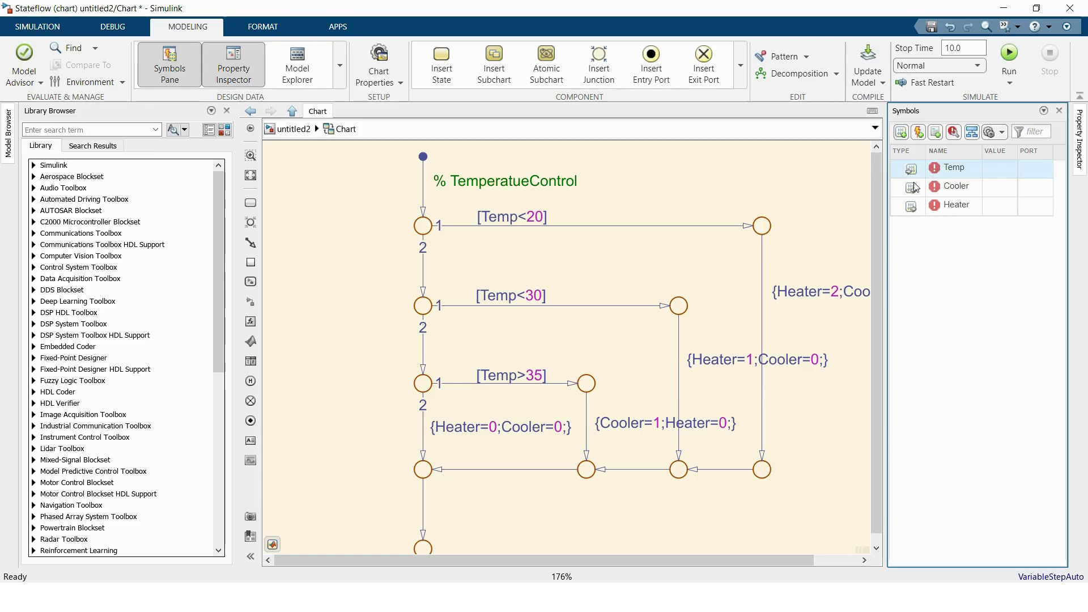
pyautogui.click(928, 213)
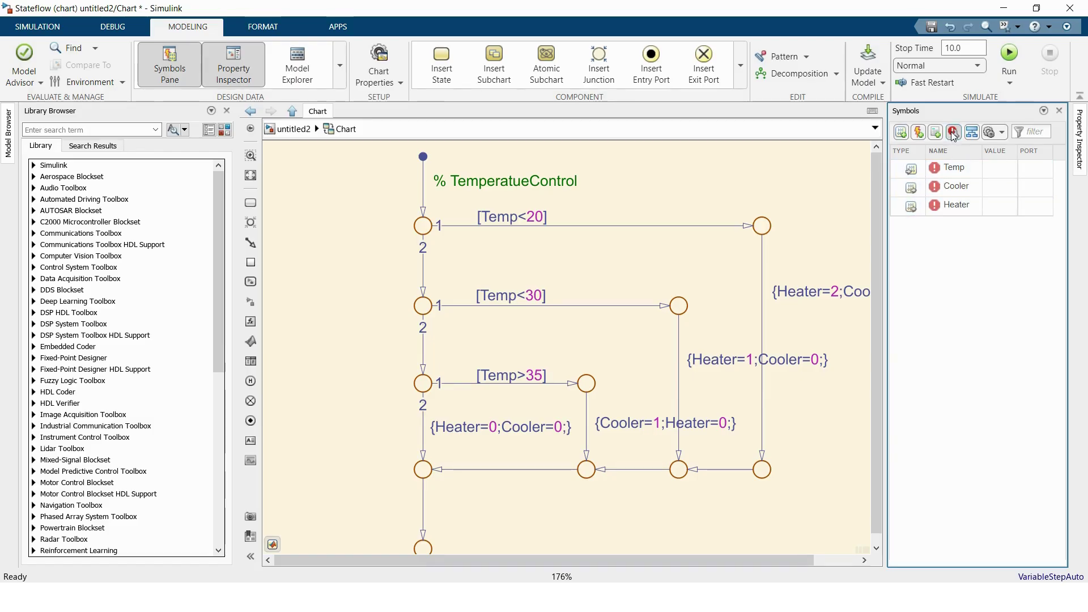
# Step: Return to the top level of the model and enlarge the Chart block
pyautogui.click(294, 129)
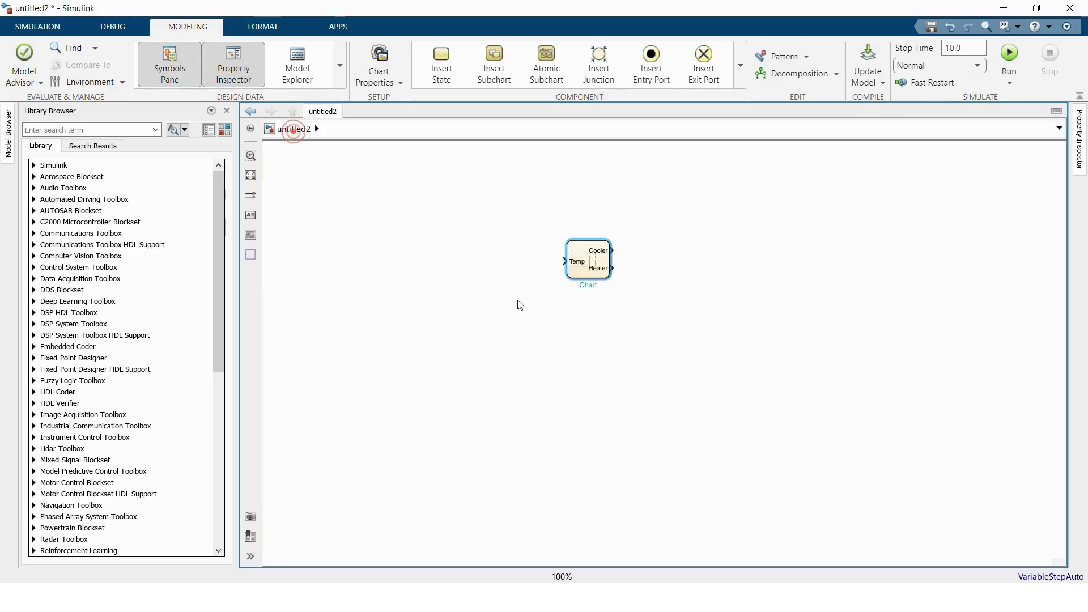
pyautogui.click(606, 275)
pyautogui.moveTo(612, 280); pyautogui.dragTo(697, 347)
# Step: Add a Stair Generator block from Specialized Power Systems to the empty canvas beside the Chart block's Temp input
pyautogui.click(424, 231)
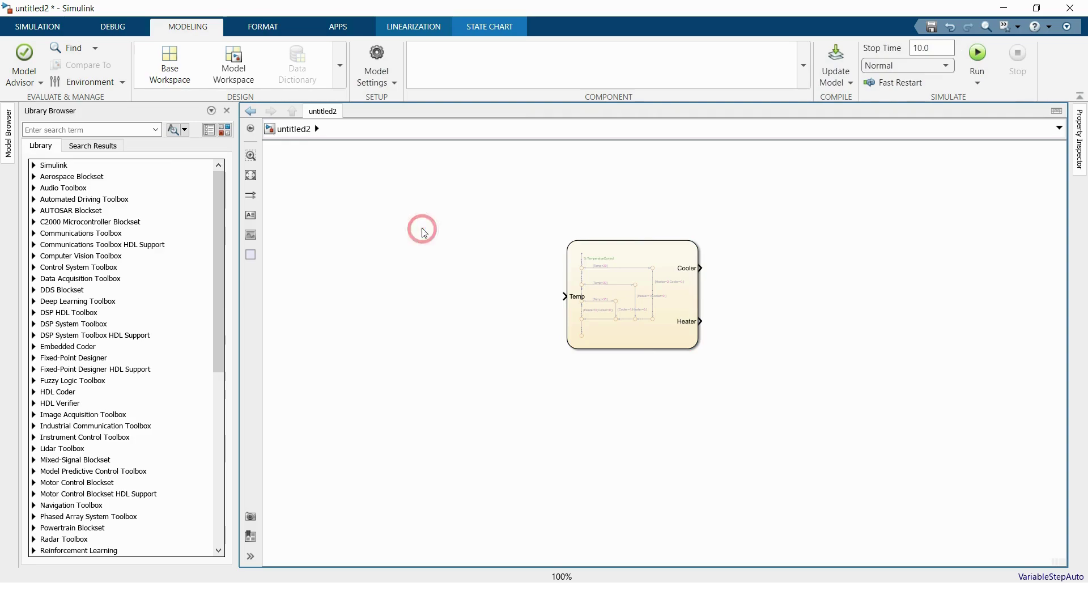
pyautogui.doubleClick(424, 230)
pyautogui.write('stai')
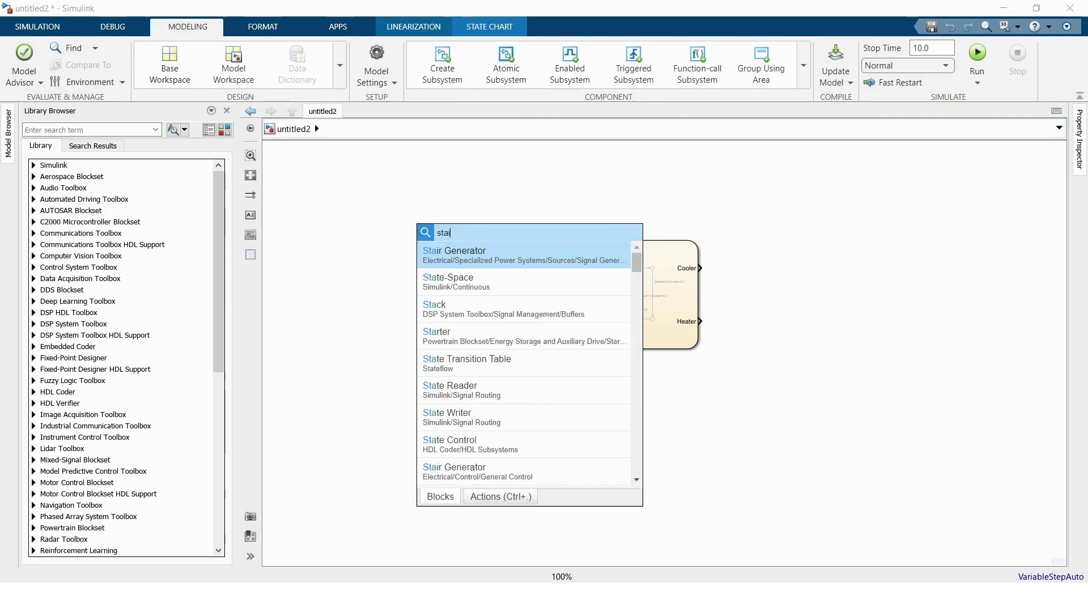
pyautogui.click(444, 256)
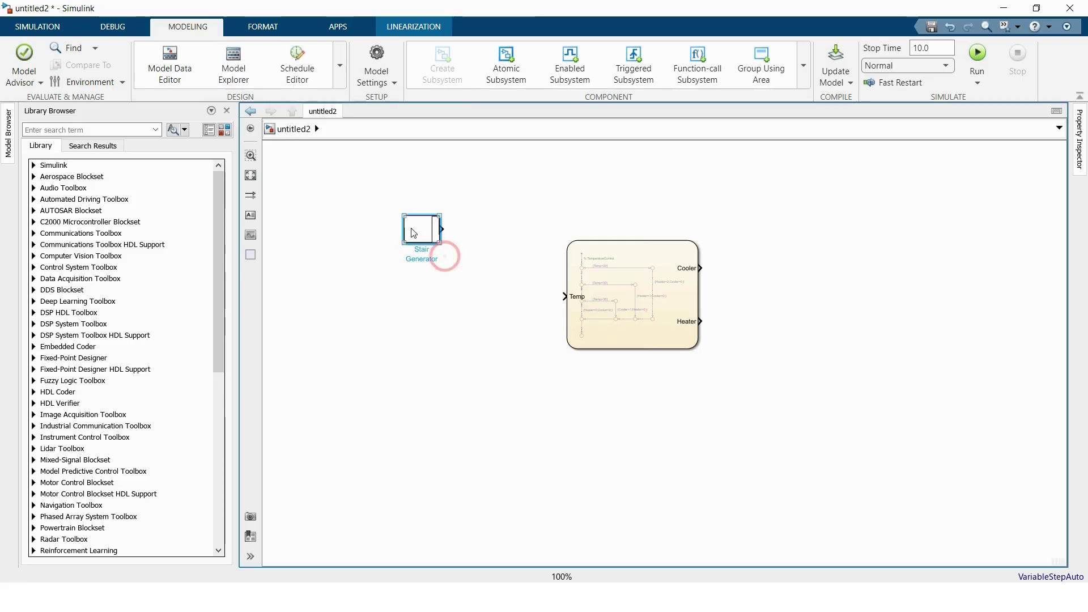
# Step: Connect the Stair Generator to the Chart's Temp input and add a Simulink/Sinks Scope block beside the Chart's outputs
pyautogui.moveTo(413, 226); pyautogui.dragTo(463, 294)
pyautogui.click(515, 294)
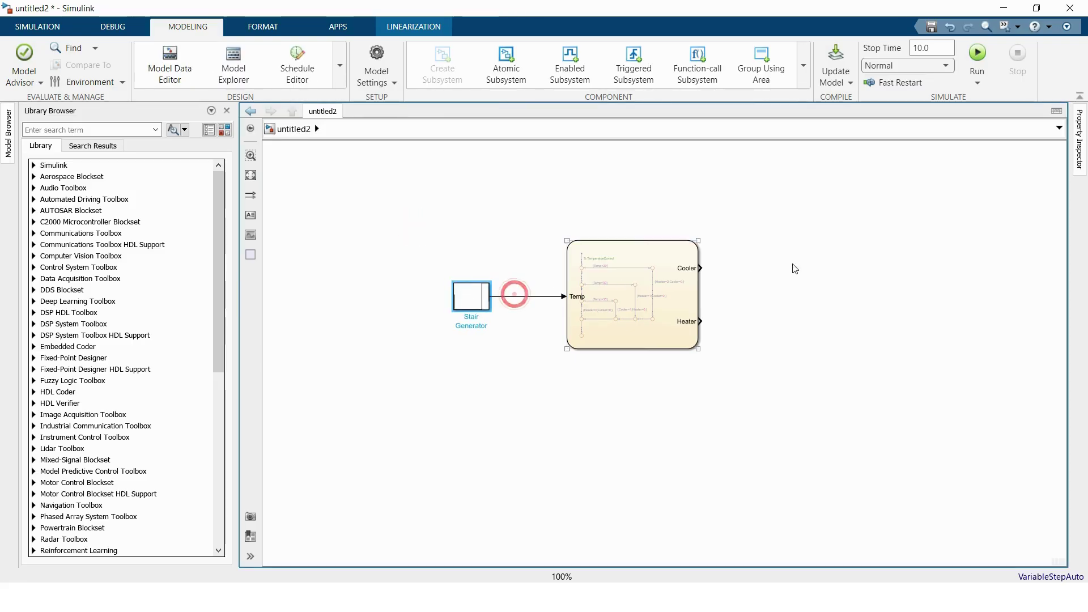
pyautogui.doubleClick(797, 244)
pyautogui.write('sc')
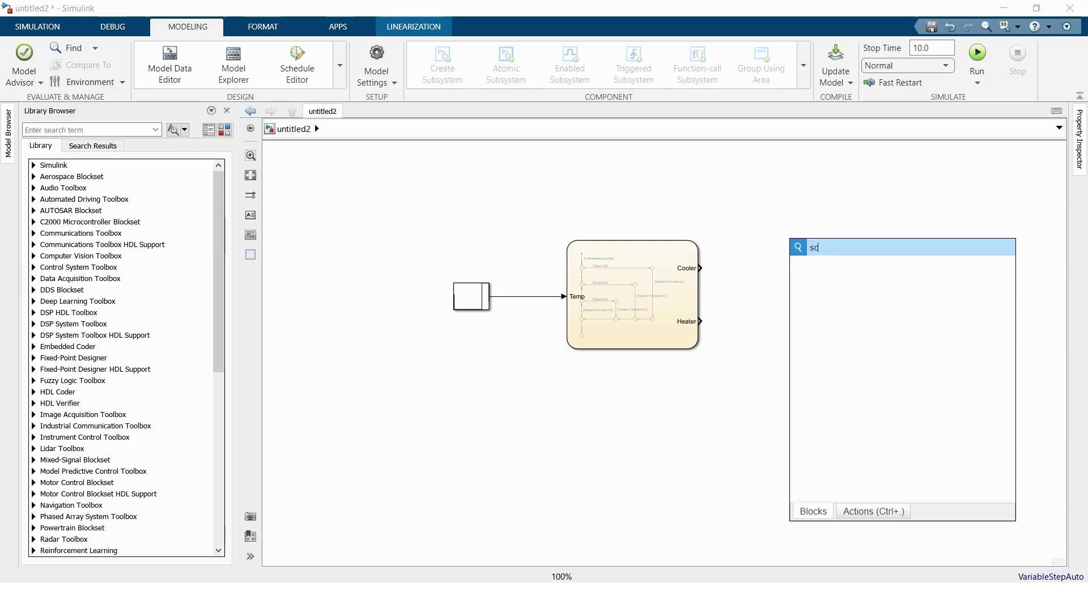
pyautogui.write('ope')
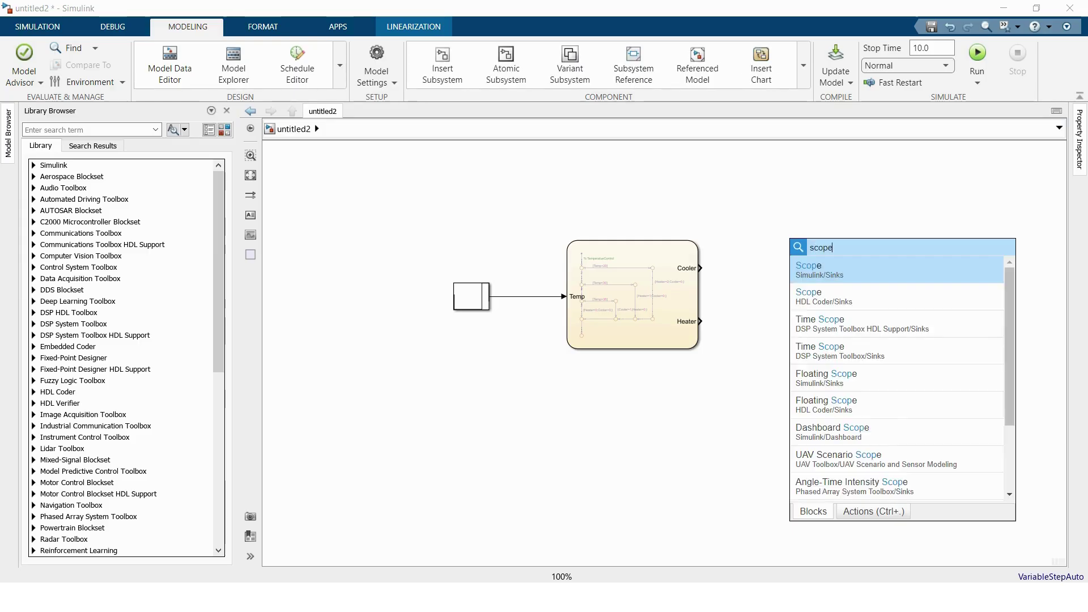
pyautogui.click(832, 274)
pyautogui.click(780, 246)
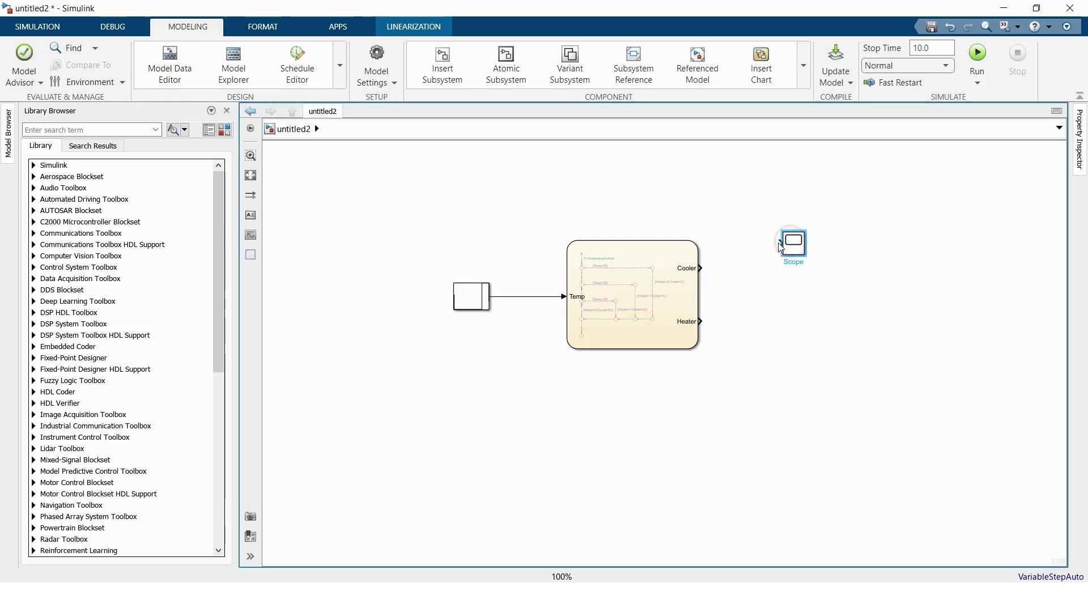
# Step: Configure the Scope with 3 input ports and a layout of three stacked displays
pyautogui.doubleClick(780, 246)
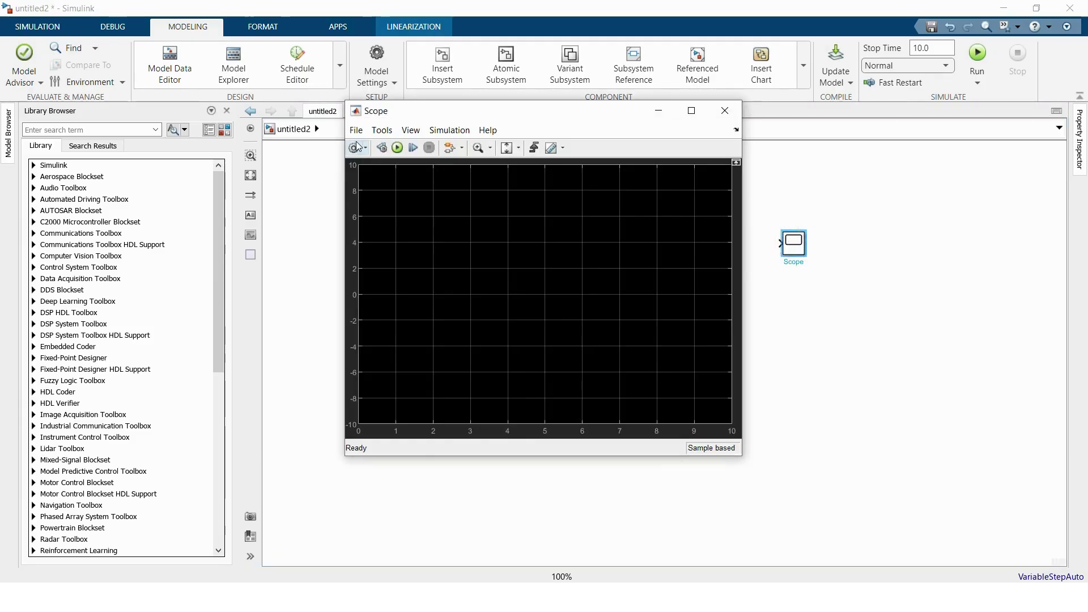
pyautogui.click(356, 148)
pyautogui.doubleClick(546, 265)
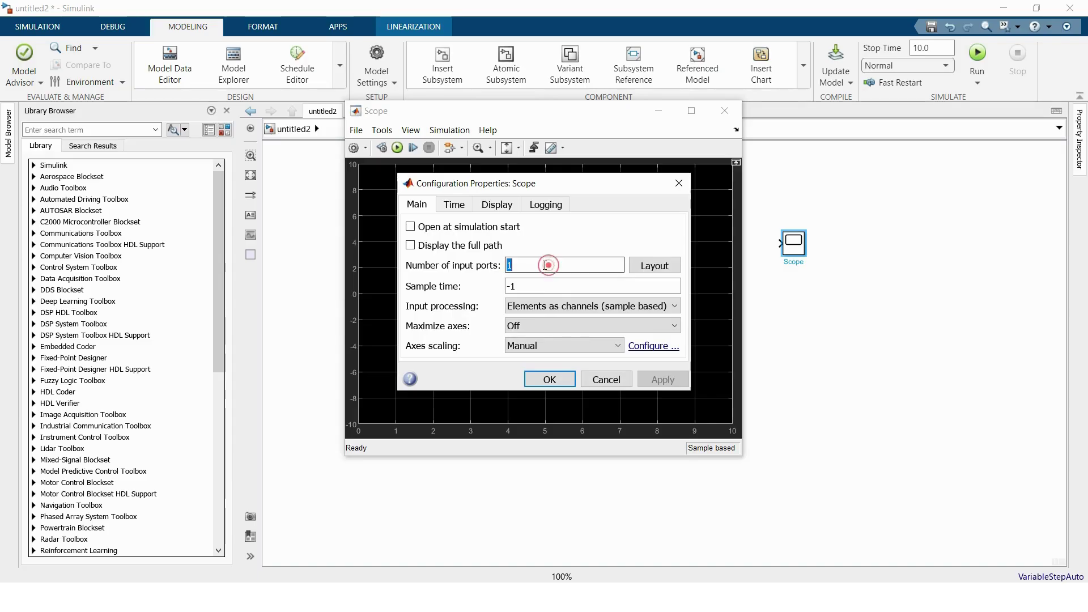
pyautogui.write('3')
pyautogui.click(667, 261)
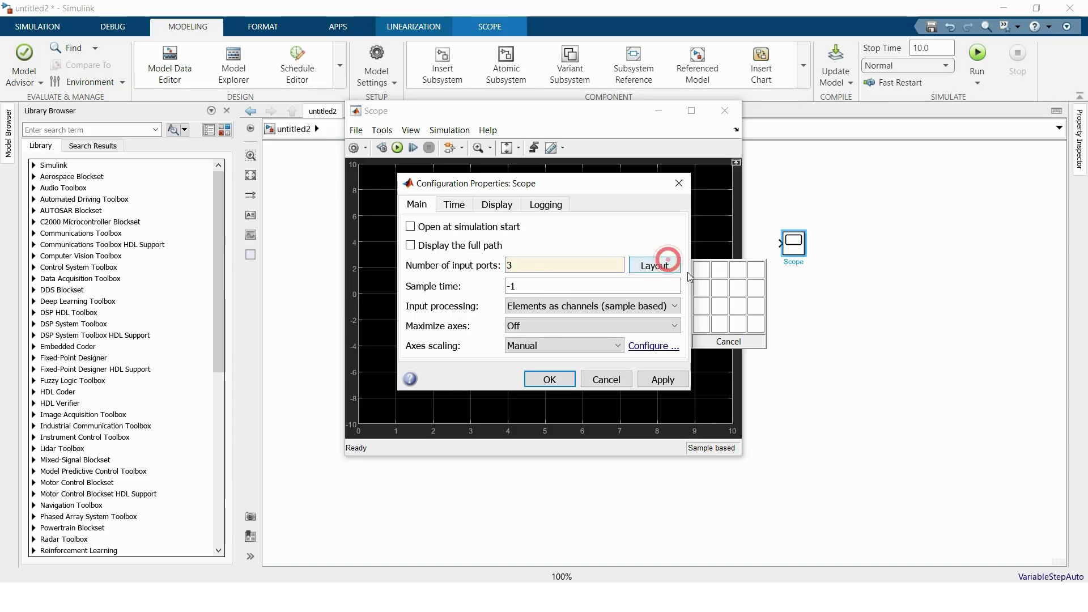
pyautogui.click(701, 305)
pyautogui.click(549, 378)
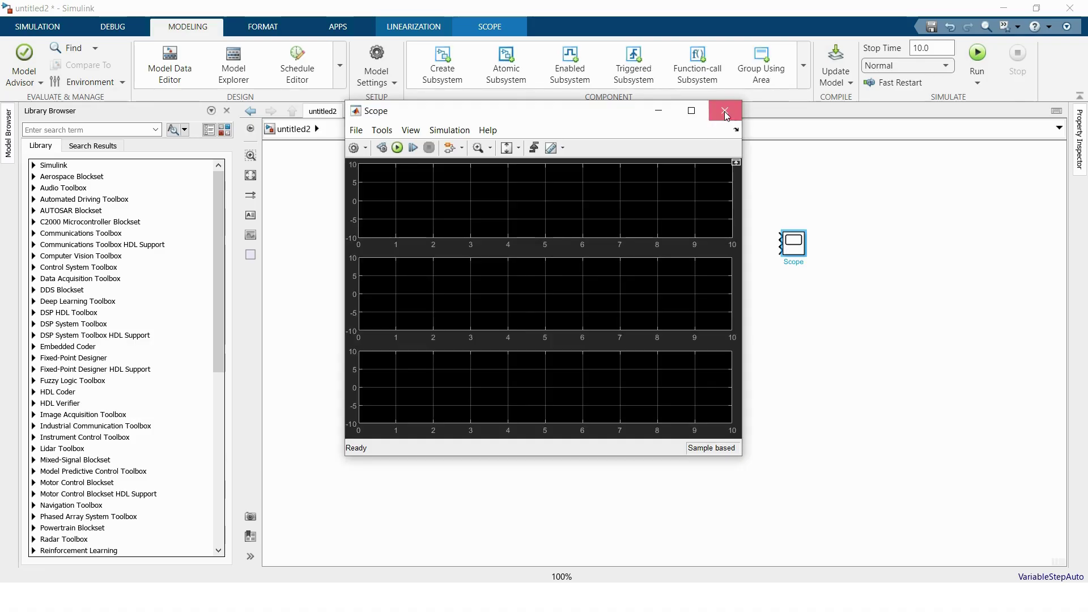
pyautogui.click(724, 112)
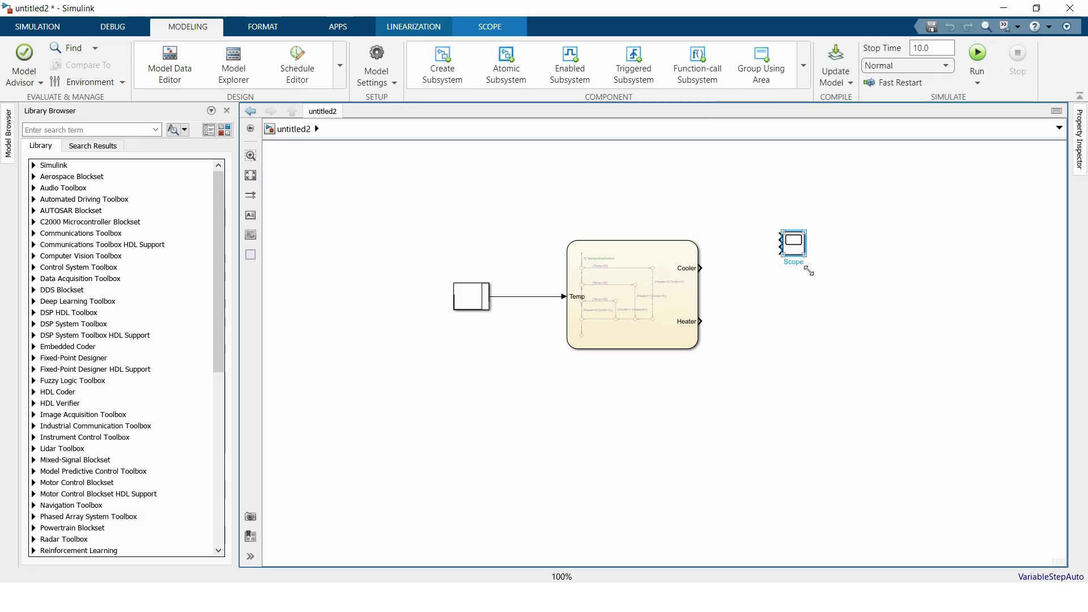
# Step: Enlarge the Scope block and wire the Chart's Cooler output to its middle input, labelling the signal Cooler
pyautogui.moveTo(806, 256); pyautogui.dragTo(809, 291)
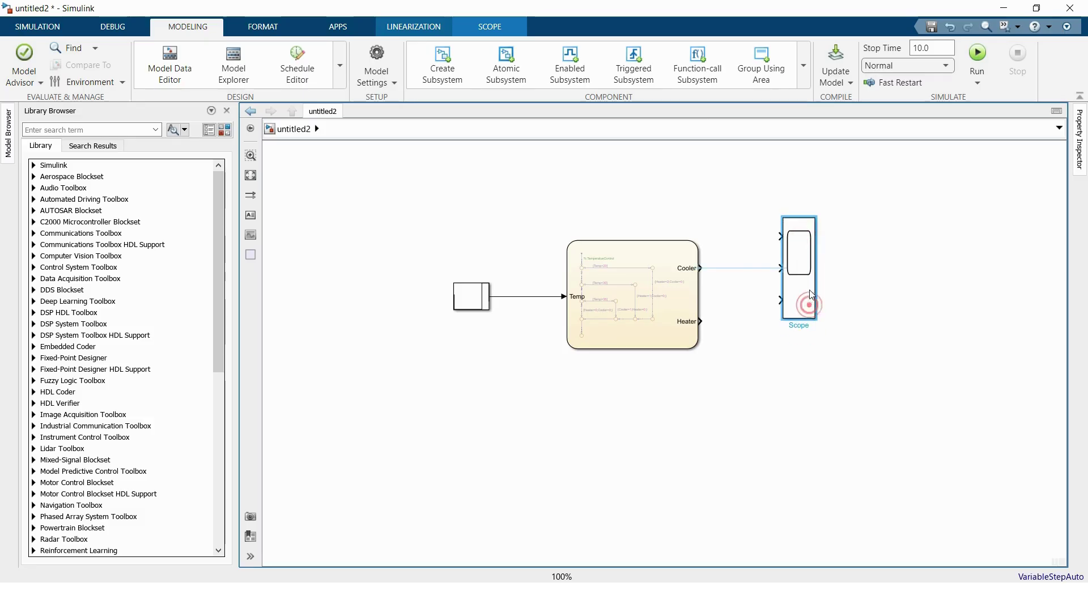
pyautogui.click(727, 269)
pyautogui.click(734, 270)
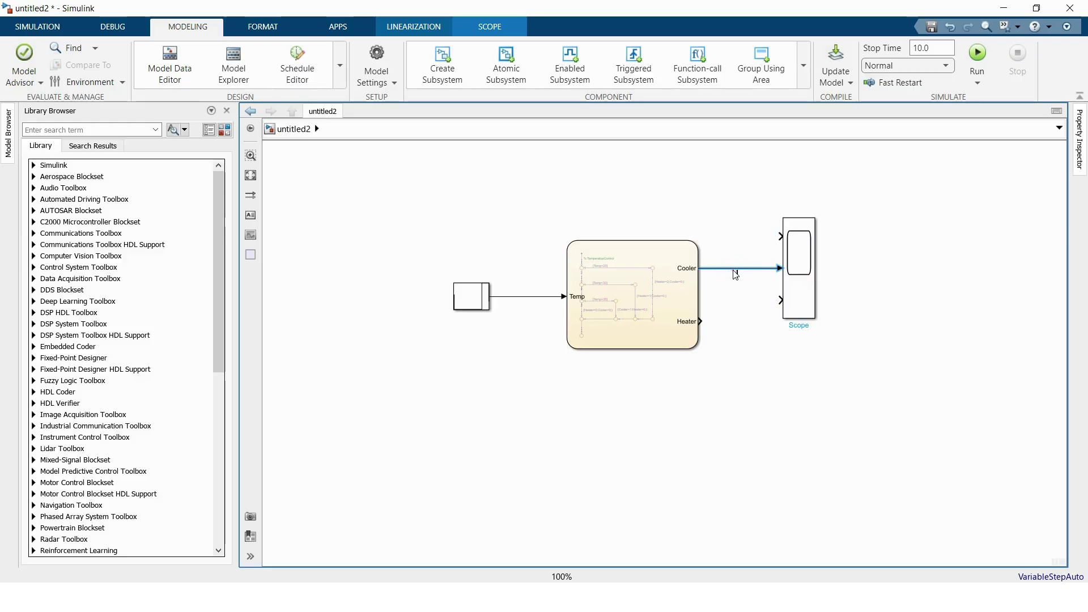
pyautogui.click(735, 274)
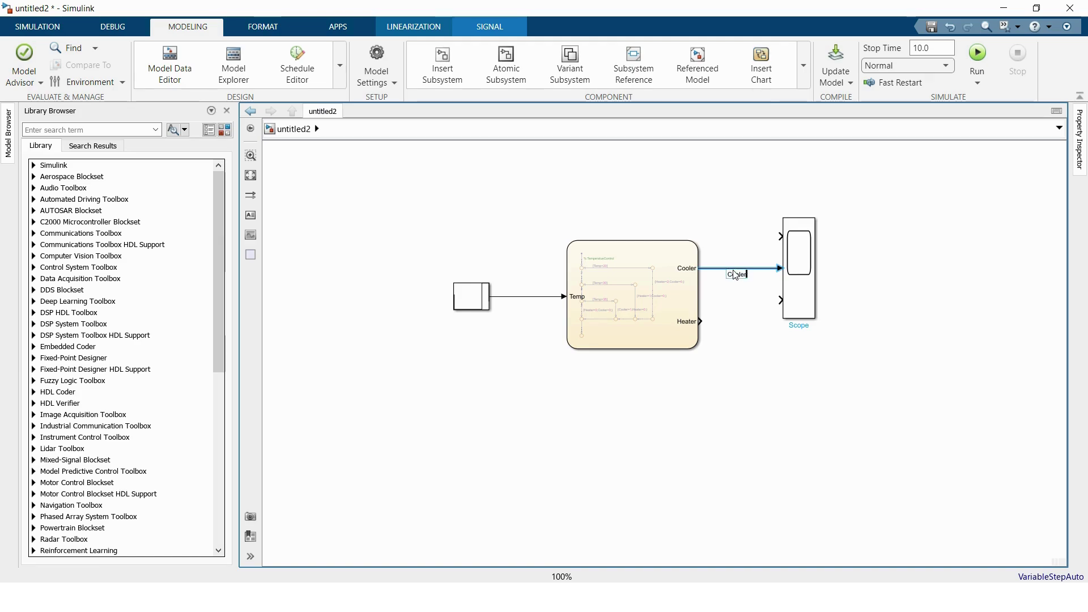
pyautogui.click(742, 322)
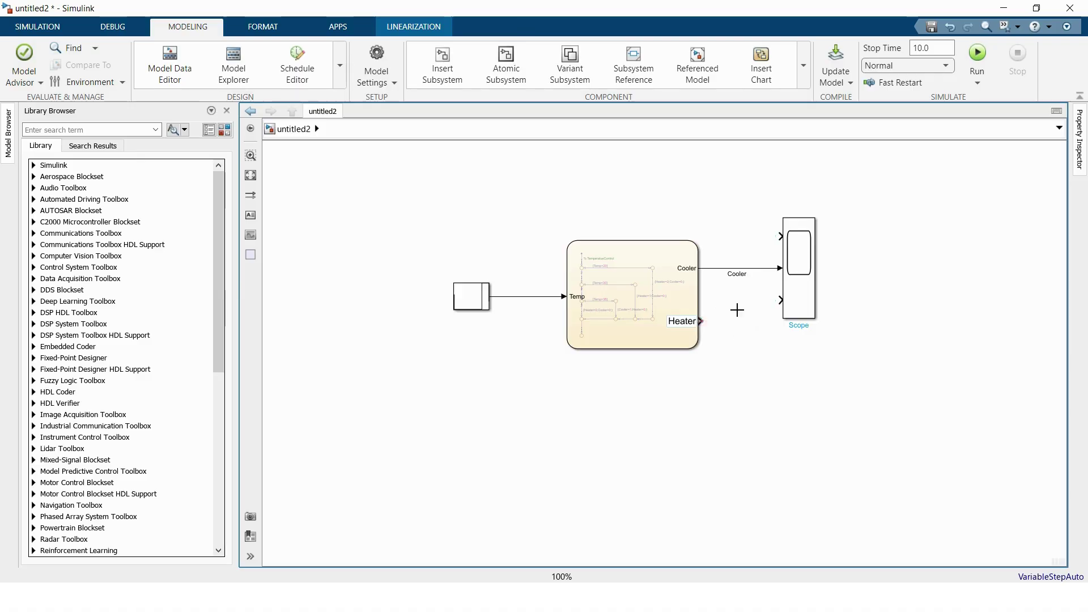
# Step: Connect the Chart's Heater output to the Scope's lowest input and label the signal Heater
pyautogui.moveTo(702, 322); pyautogui.dragTo(777, 300)
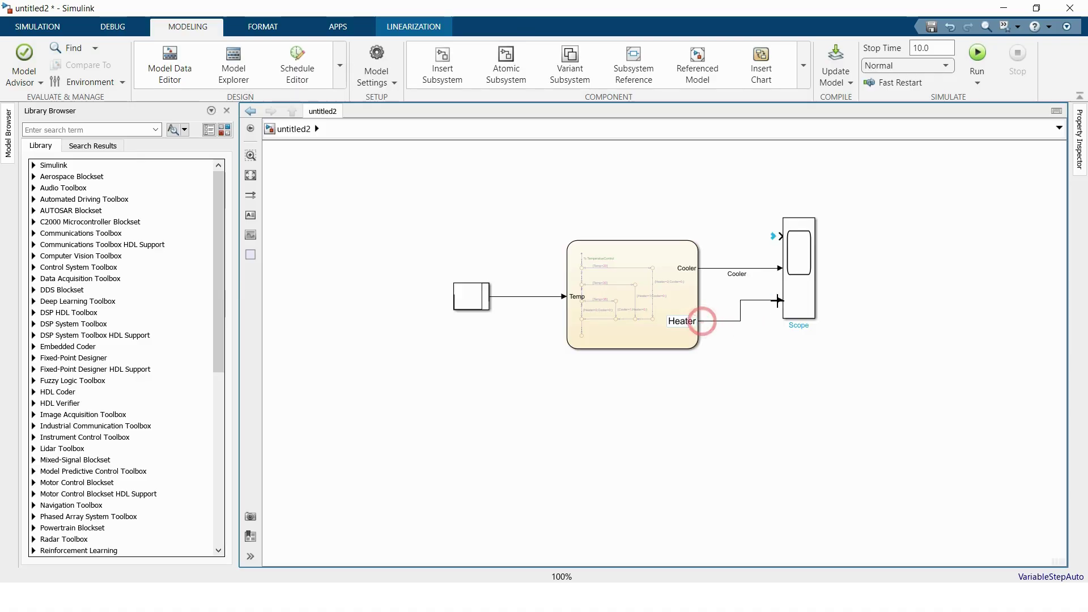
pyautogui.doubleClick(736, 321)
pyautogui.write('Heater')
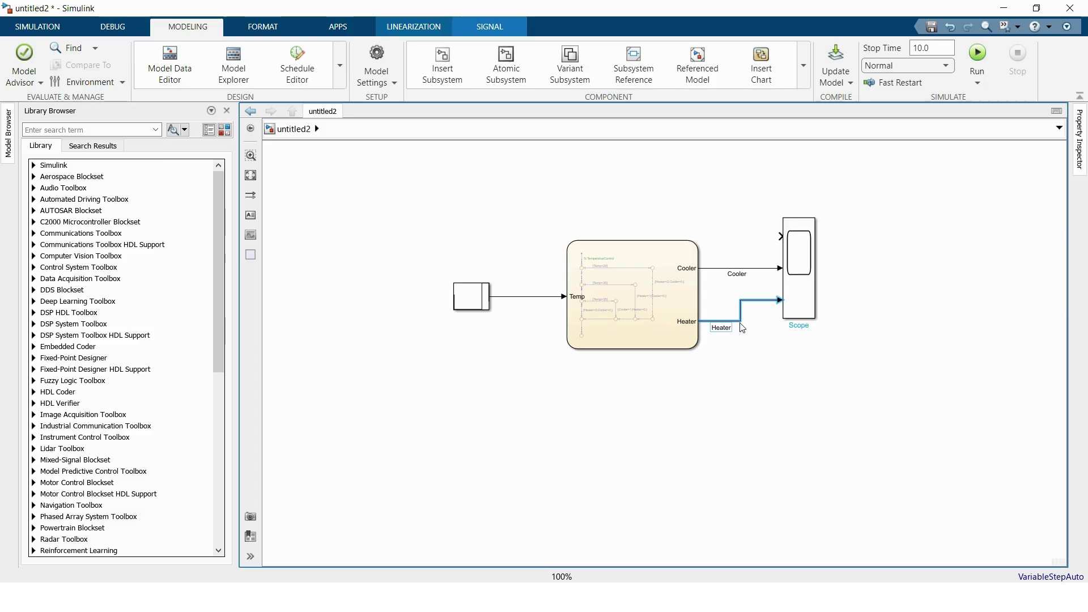
pyautogui.click(723, 195)
# Step: Branch the Stair Generator signal to the Scope's uppermost input and label the branch Temp
pyautogui.moveTo(780, 235); pyautogui.dragTo(513, 296)
pyautogui.doubleClick(629, 236)
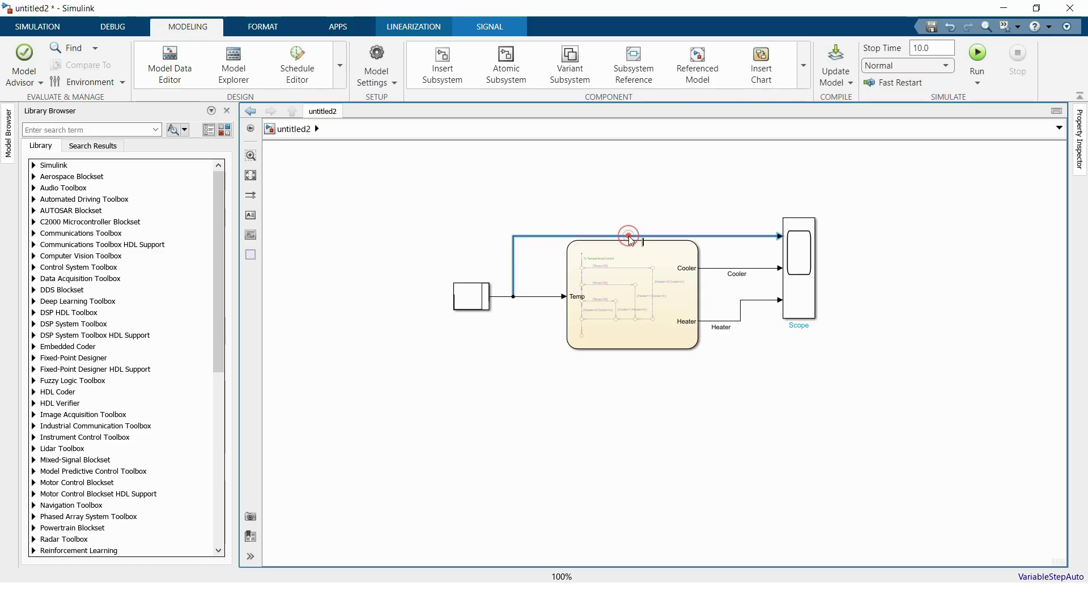
pyautogui.write('Te')
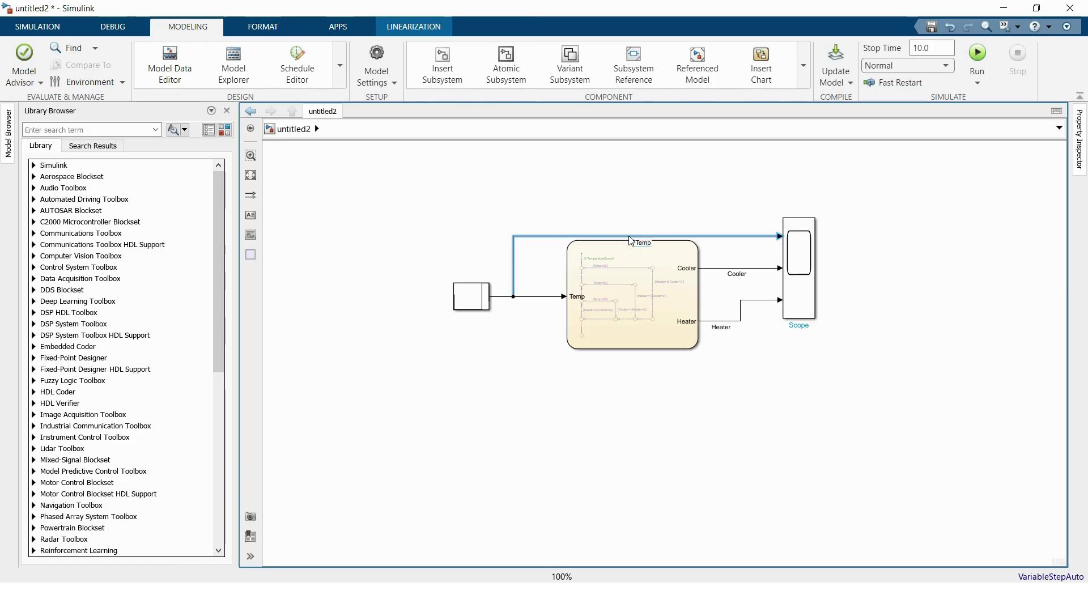
pyautogui.write('mp')
pyautogui.click(549, 332)
pyautogui.doubleClick(473, 297)
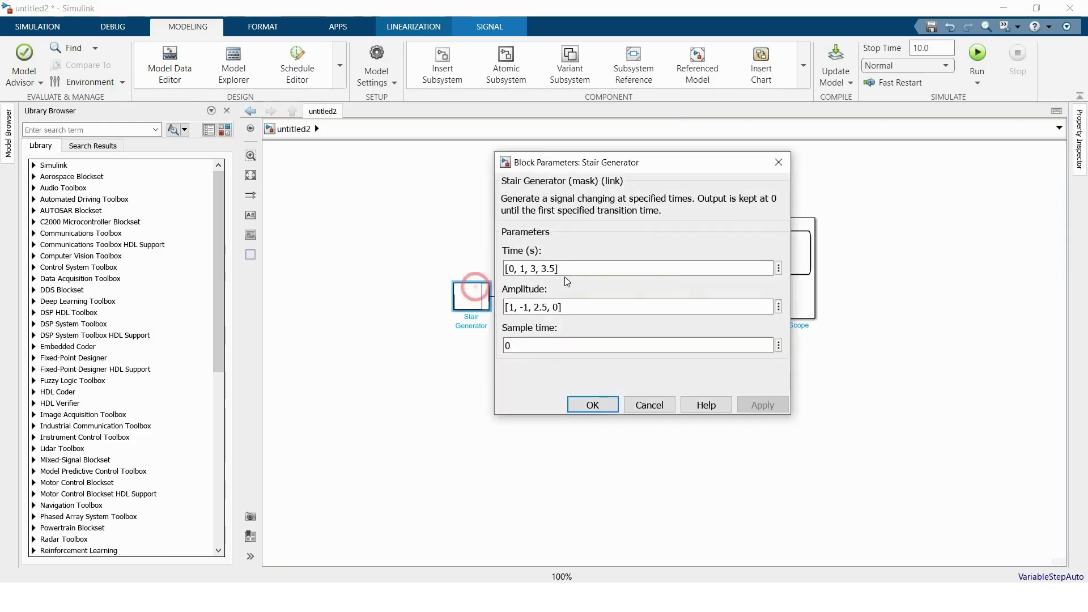
pyautogui.tripleClick(573, 271)
pyautogui.write('[')
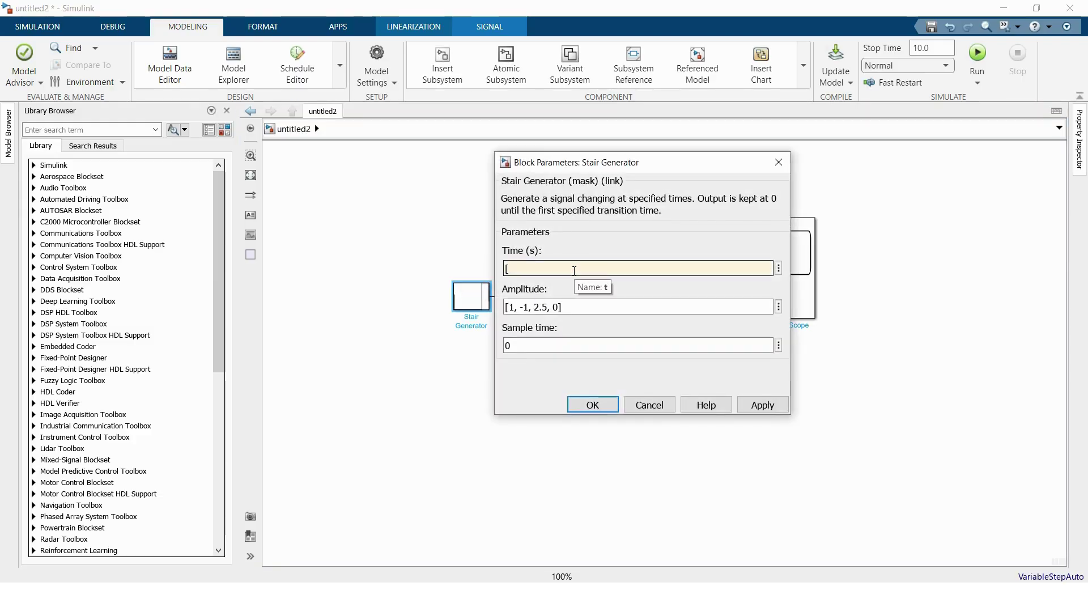
pyautogui.write('6')
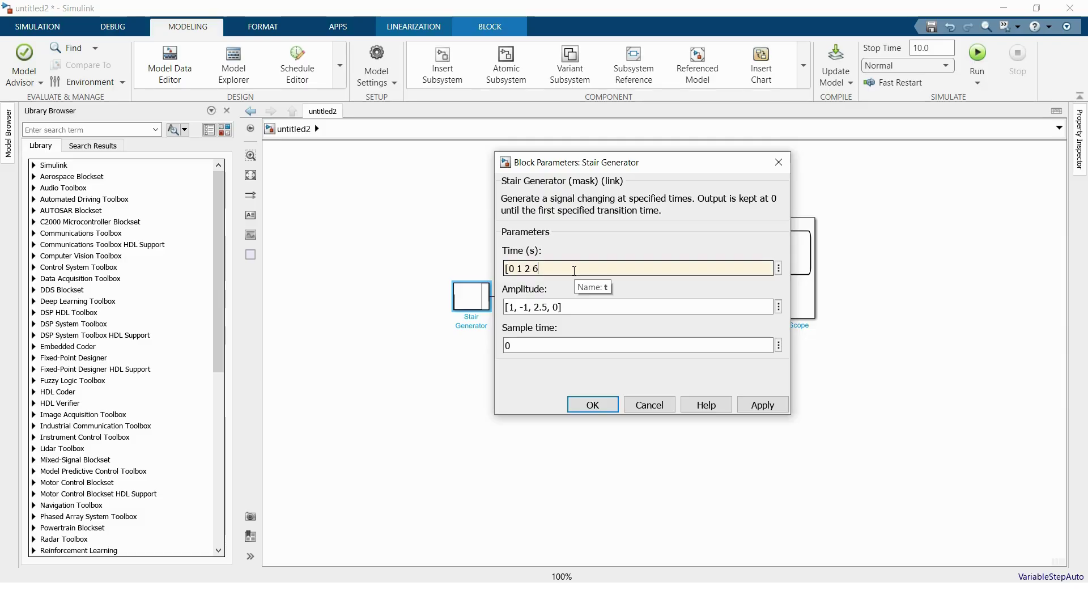
pyautogui.press('BackSpace')
pyautogui.write('3 4 5 6')
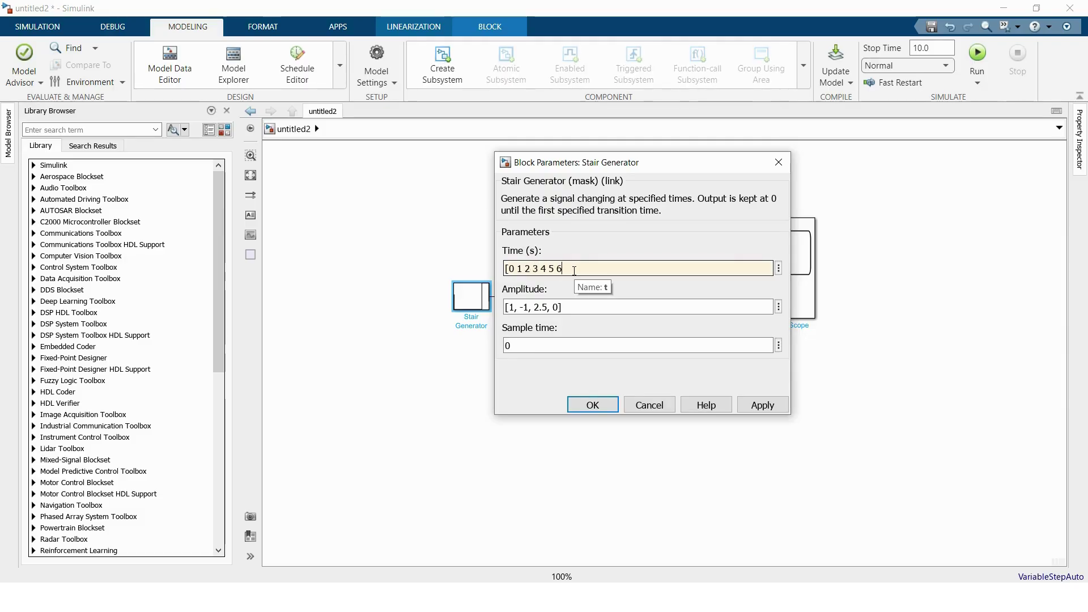
pyautogui.write(' 7 8 9')
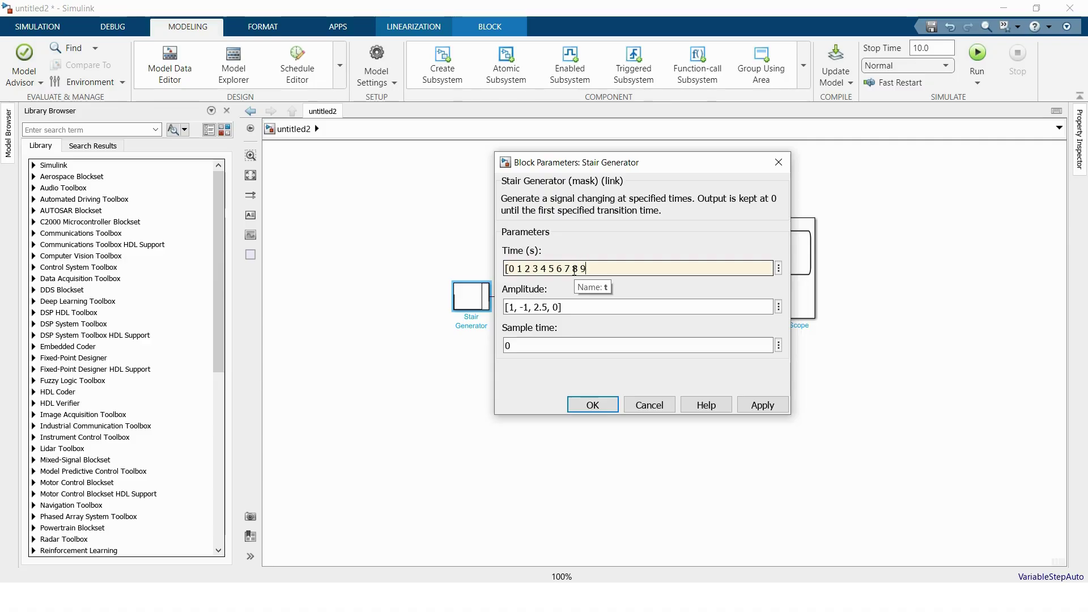
pyautogui.write(']')
pyautogui.click(580, 307)
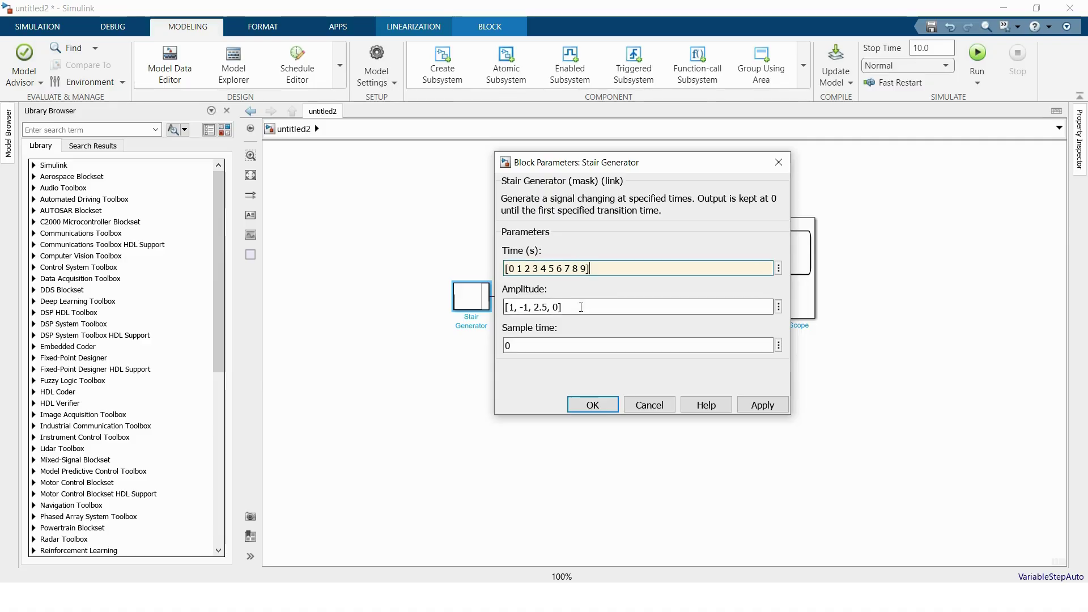
pyautogui.write('[1')
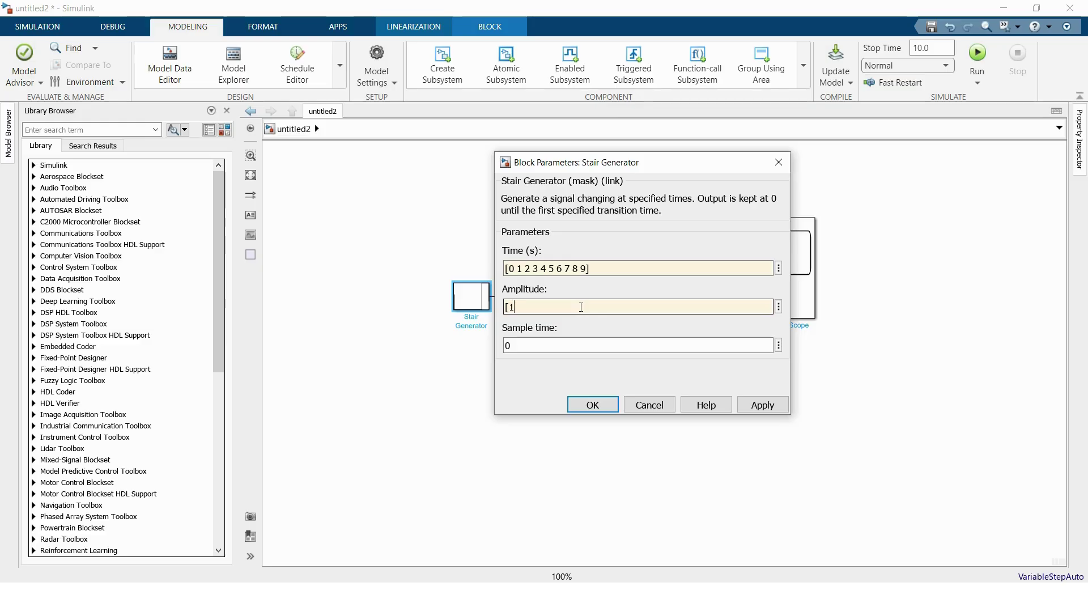
pyautogui.write('0 15 19 21 25 30')
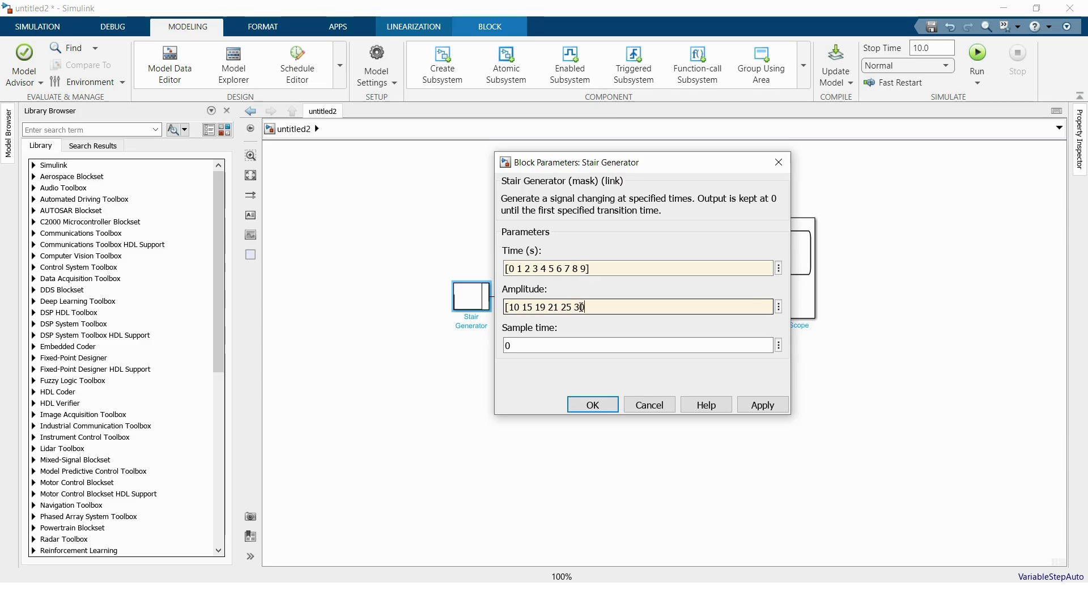
pyautogui.write(' 35 40 ')
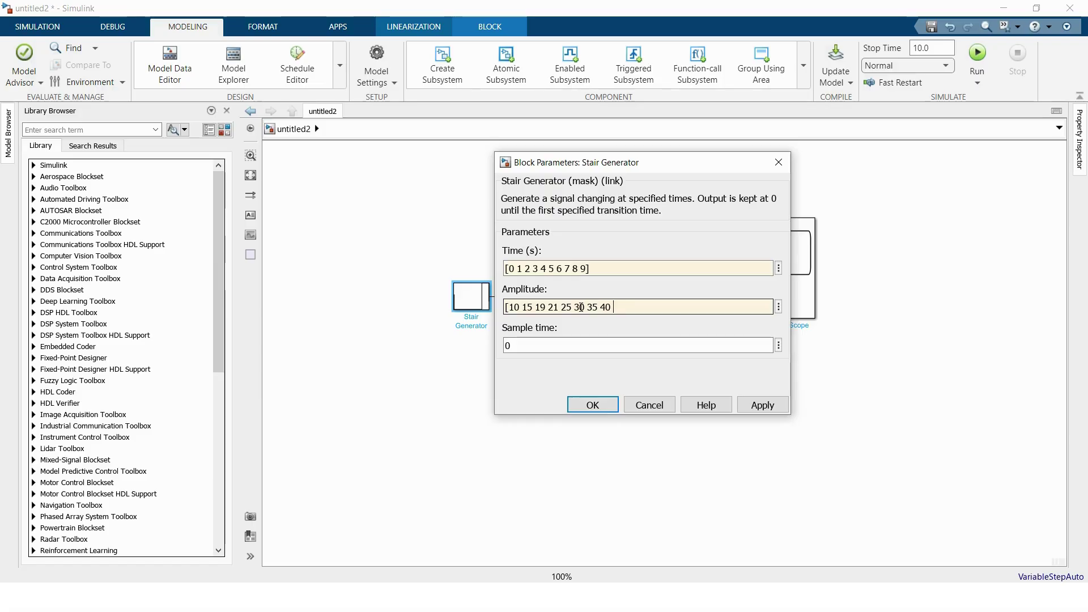
pyautogui.write('40 10')
pyautogui.click(593, 404)
pyautogui.click(445, 228)
pyautogui.click(250, 175)
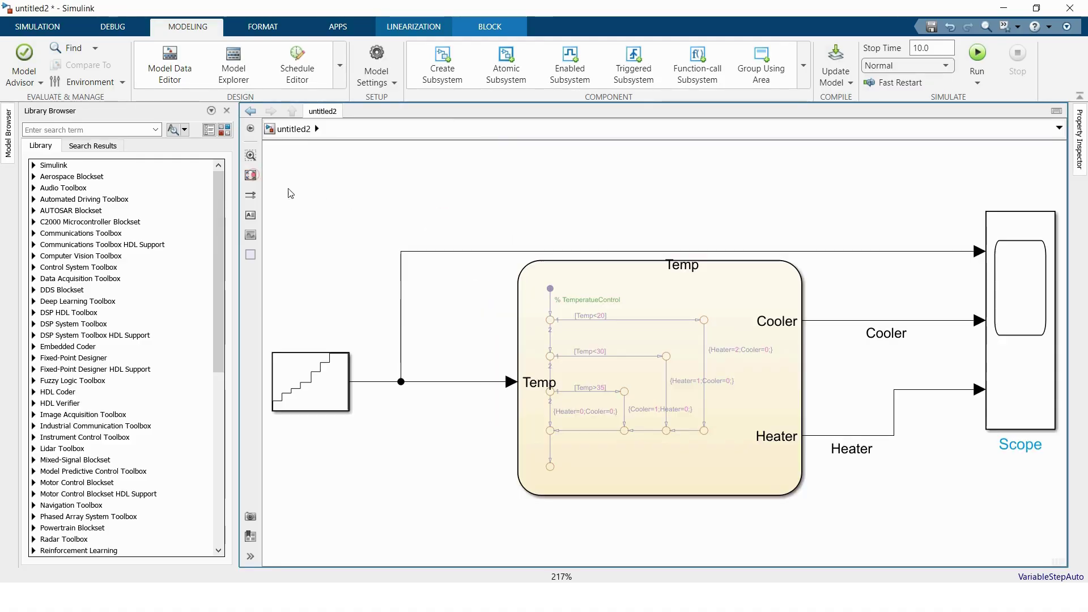
# Step: Set the simulation stop time to 9 and run the model
pyautogui.click(37, 27)
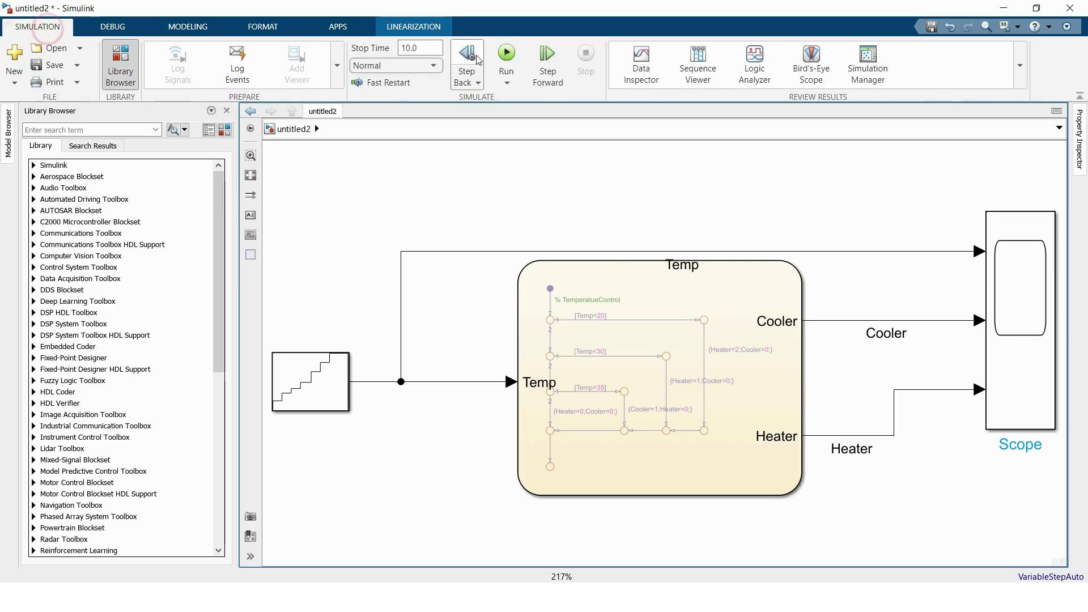
pyautogui.click(417, 50)
pyautogui.write('9')
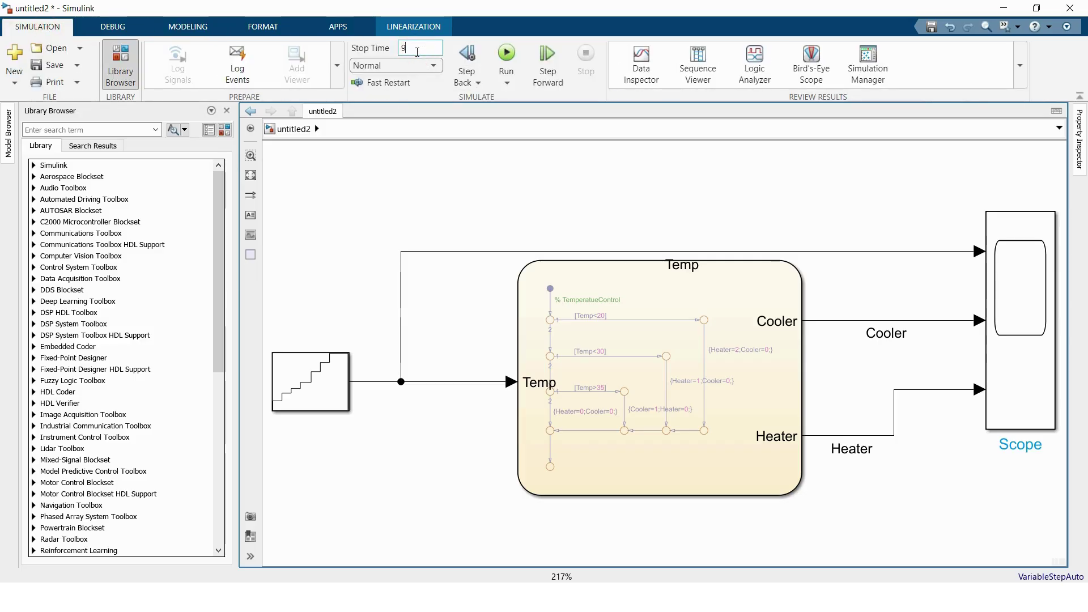
pyautogui.click(507, 53)
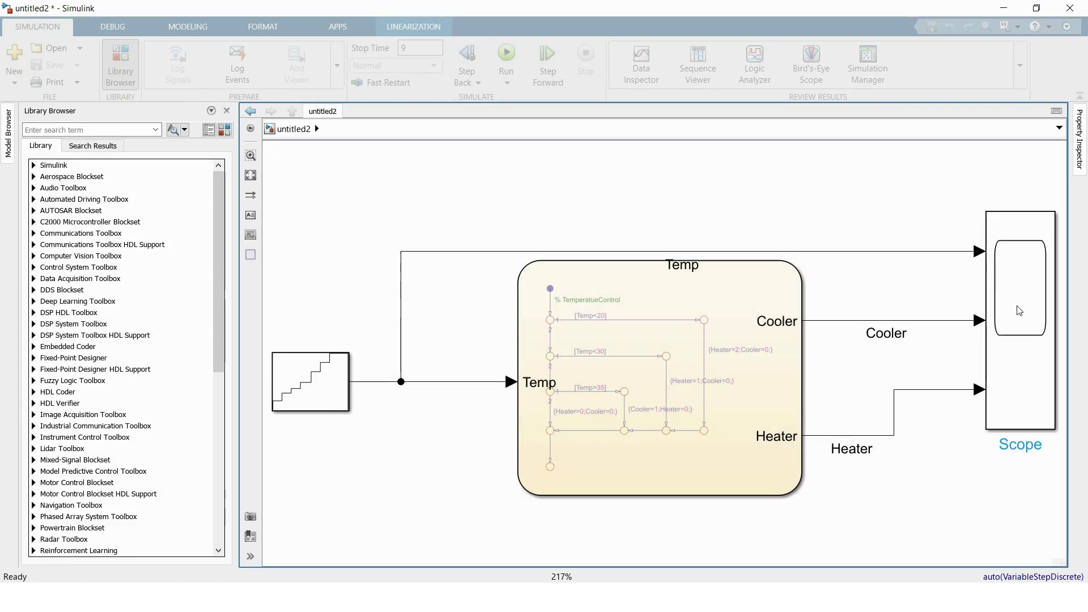
# Step: Open the Scope in a maximized window to examine the Temp, Cooler and Heater signals
pyautogui.click(1020, 311)
pyautogui.doubleClick(1019, 311)
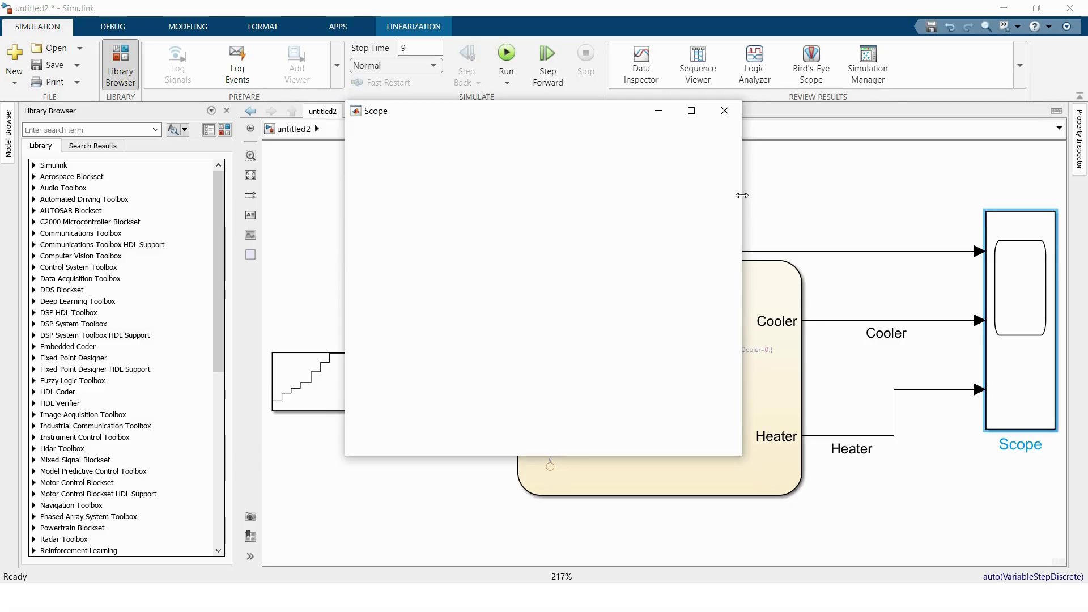
pyautogui.doubleClick(686, 115)
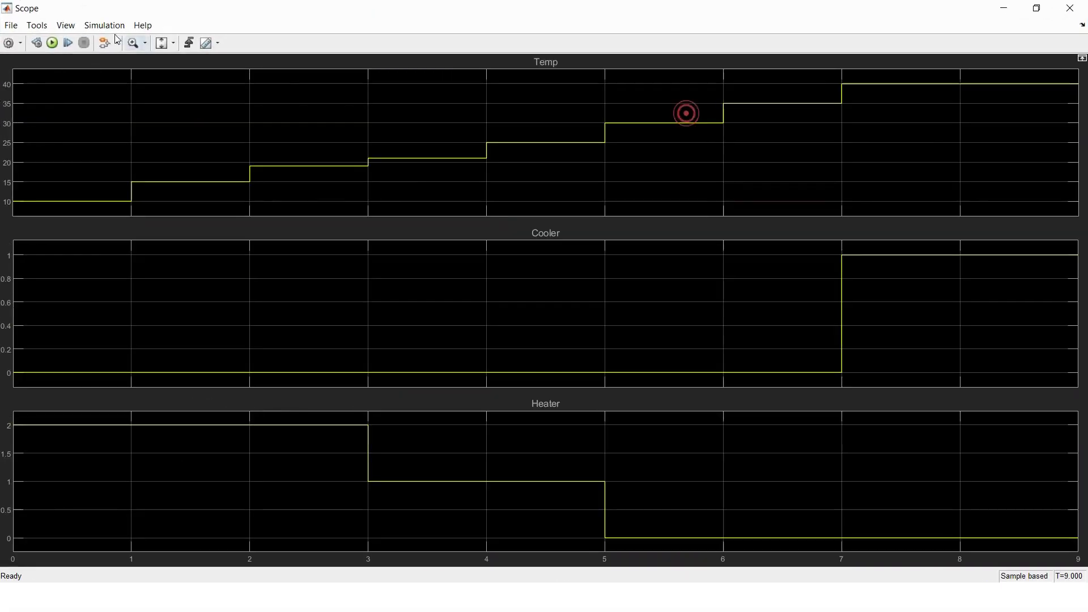
# Step: Set the line width of the Temp signal in the Scope's first display to 2
pyautogui.click(66, 25)
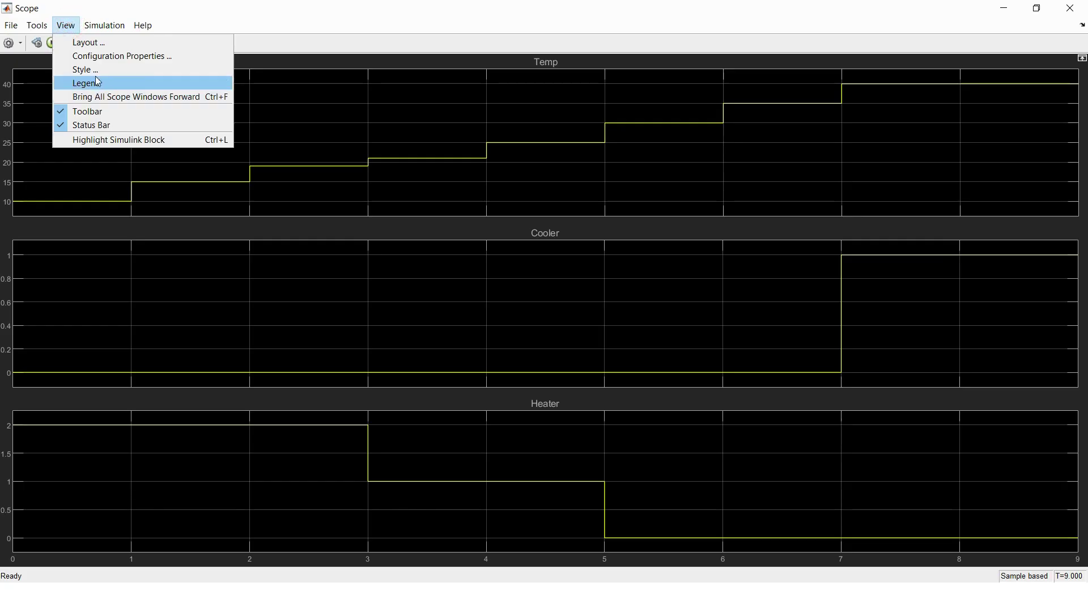
pyautogui.click(98, 67)
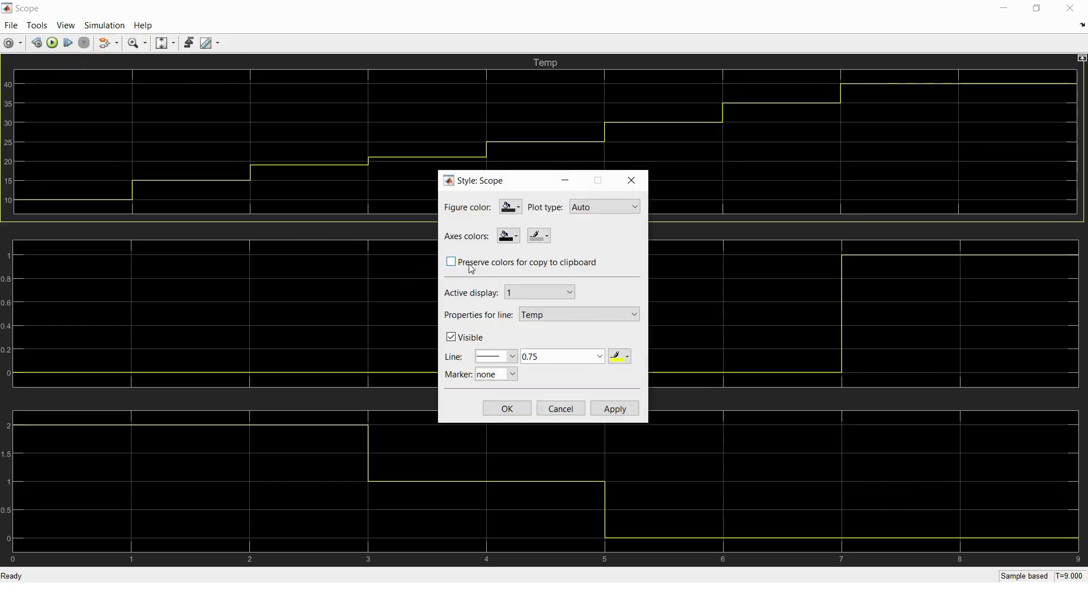
pyautogui.click(596, 355)
pyautogui.click(538, 397)
pyautogui.click(615, 408)
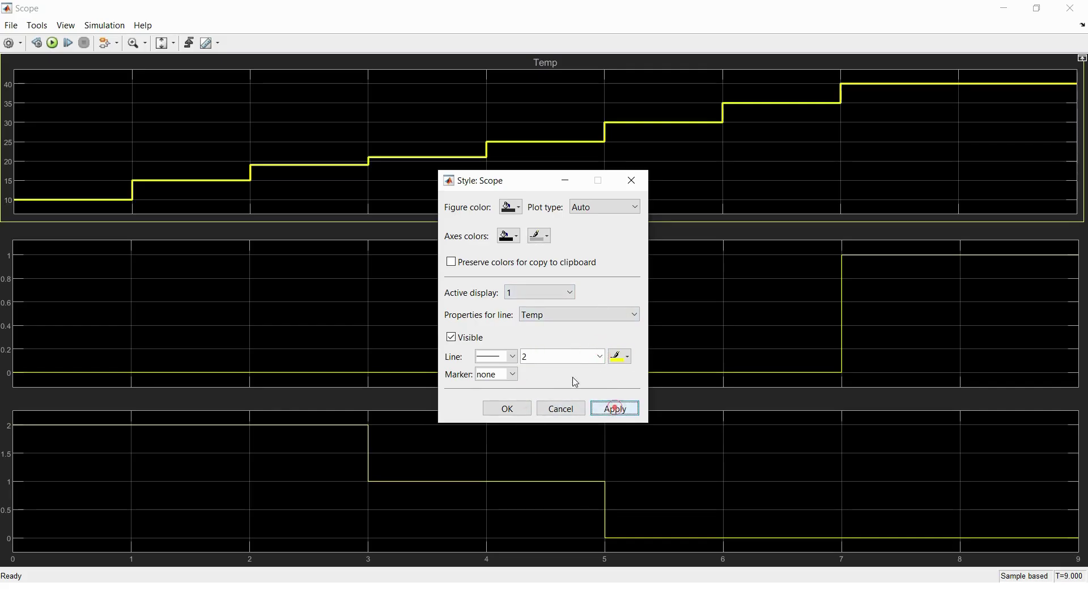
# Step: Style the Cooler signal in the Scope's second display with line width 2.0 and red colour, and apply it
pyautogui.click(553, 291)
pyautogui.click(535, 317)
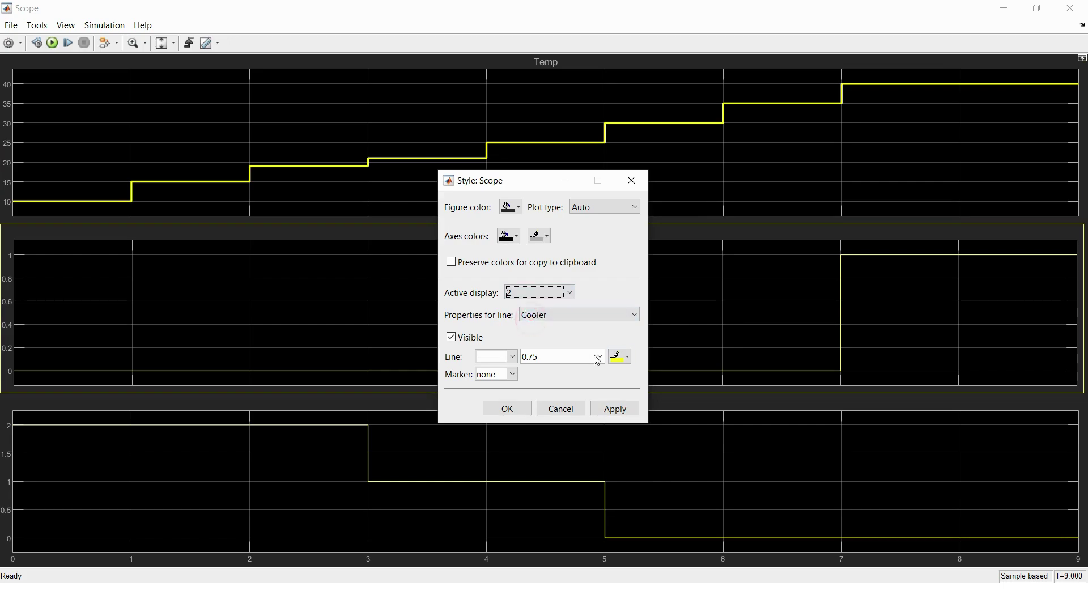
pyautogui.click(595, 355)
pyautogui.click(558, 398)
pyautogui.click(620, 356)
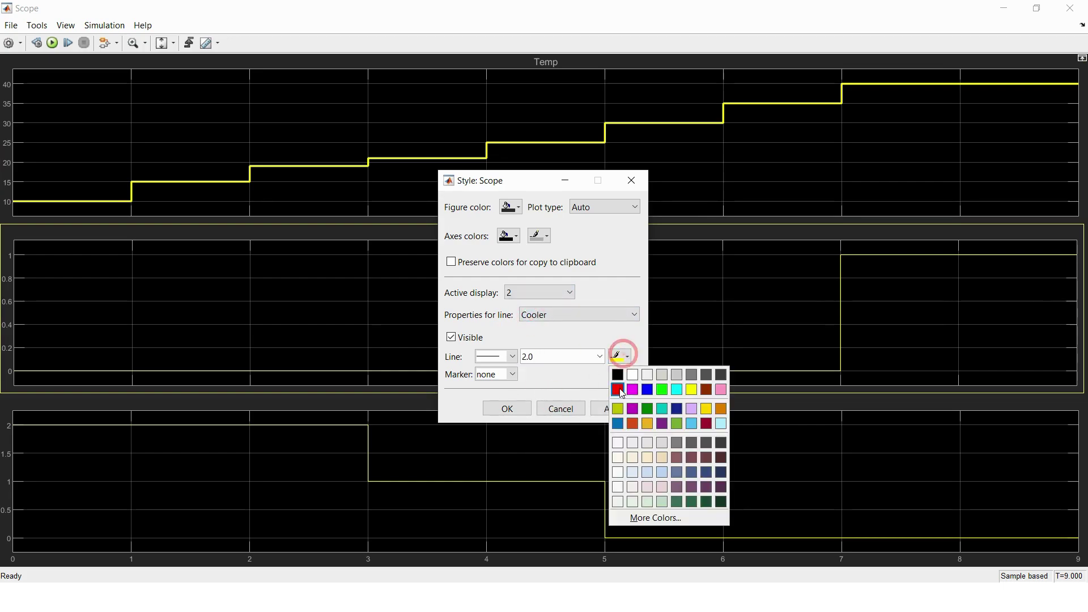
pyautogui.click(620, 388)
pyautogui.click(620, 408)
# Step: Style the Heater signal in the third display with line width 2.0 and green colour, accept the style settings and close the Scope
pyautogui.click(555, 292)
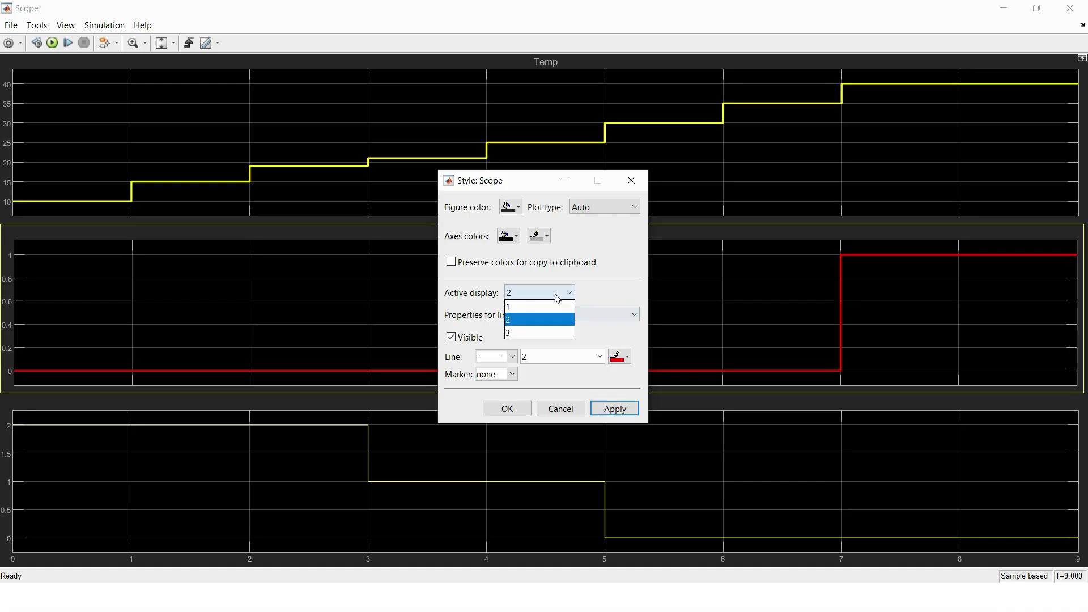
pyautogui.click(540, 330)
pyautogui.click(598, 356)
pyautogui.click(546, 399)
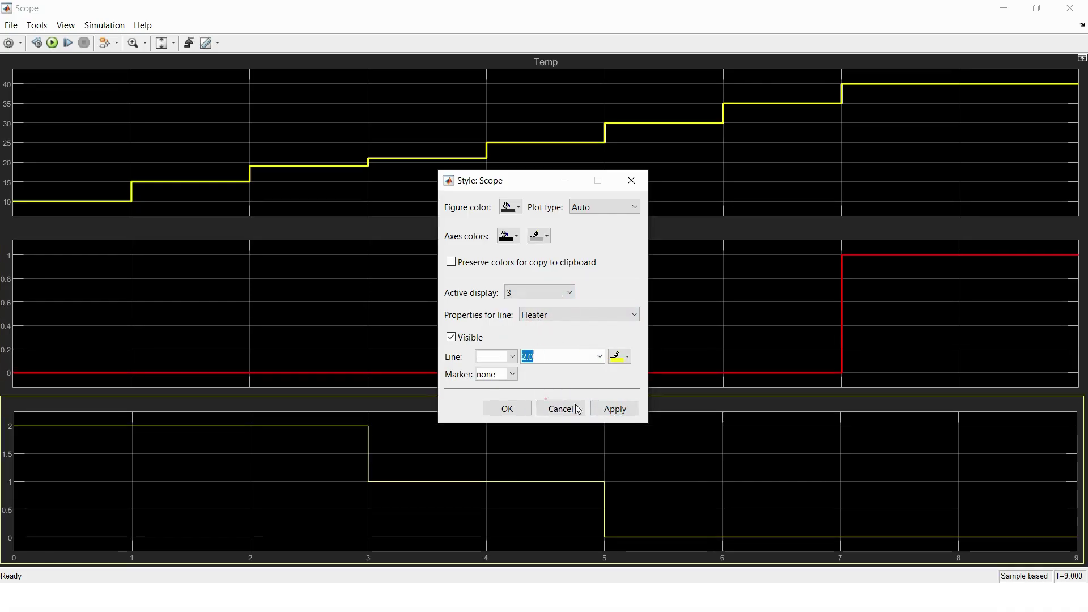
pyautogui.click(625, 361)
pyautogui.click(662, 389)
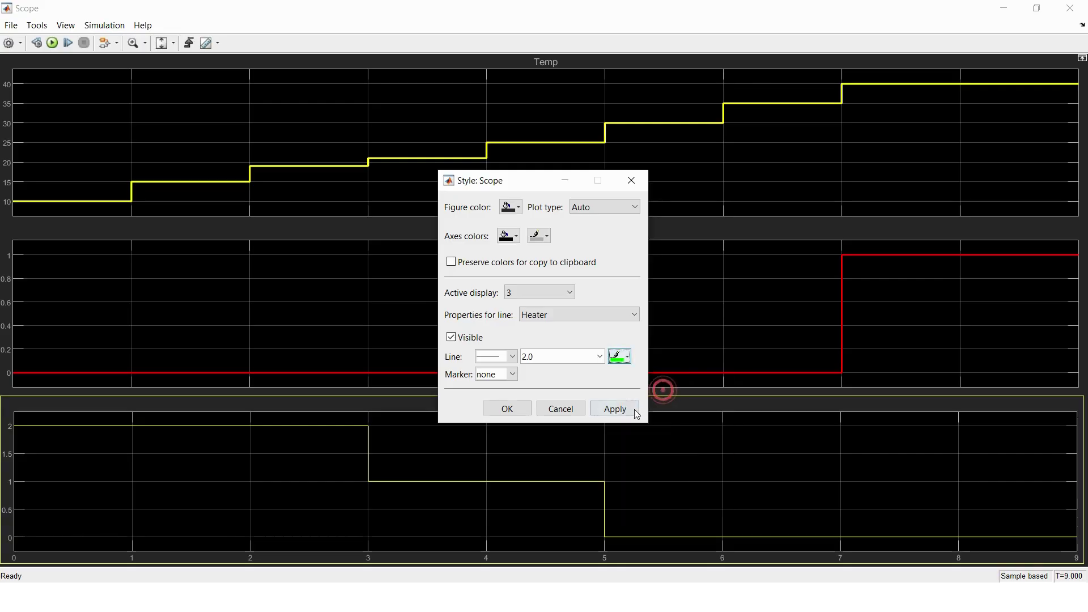
pyautogui.click(629, 409)
pyautogui.click(506, 407)
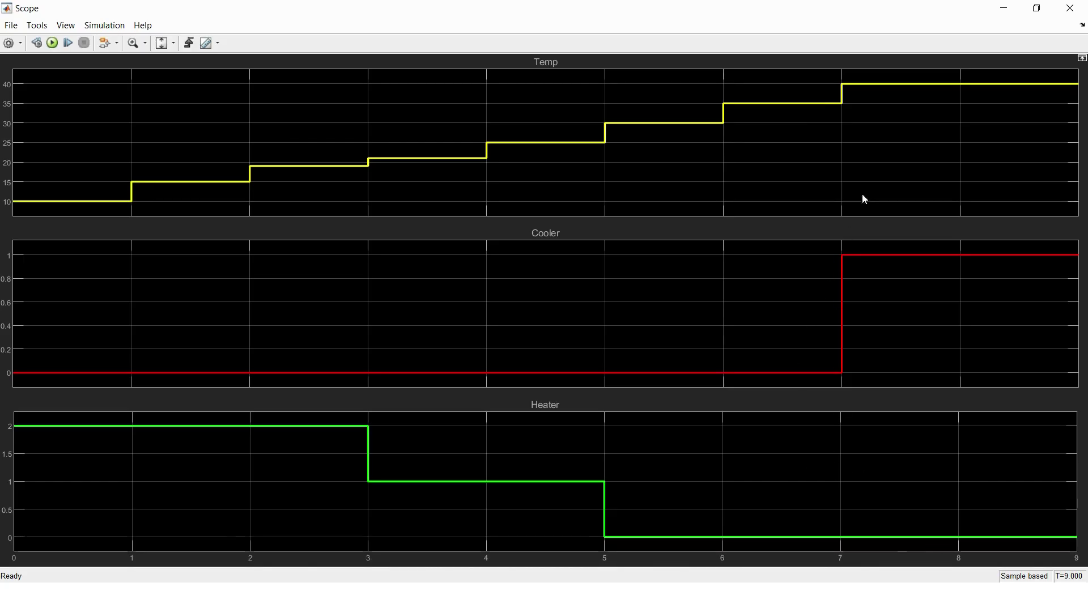
pyautogui.click(1071, 8)
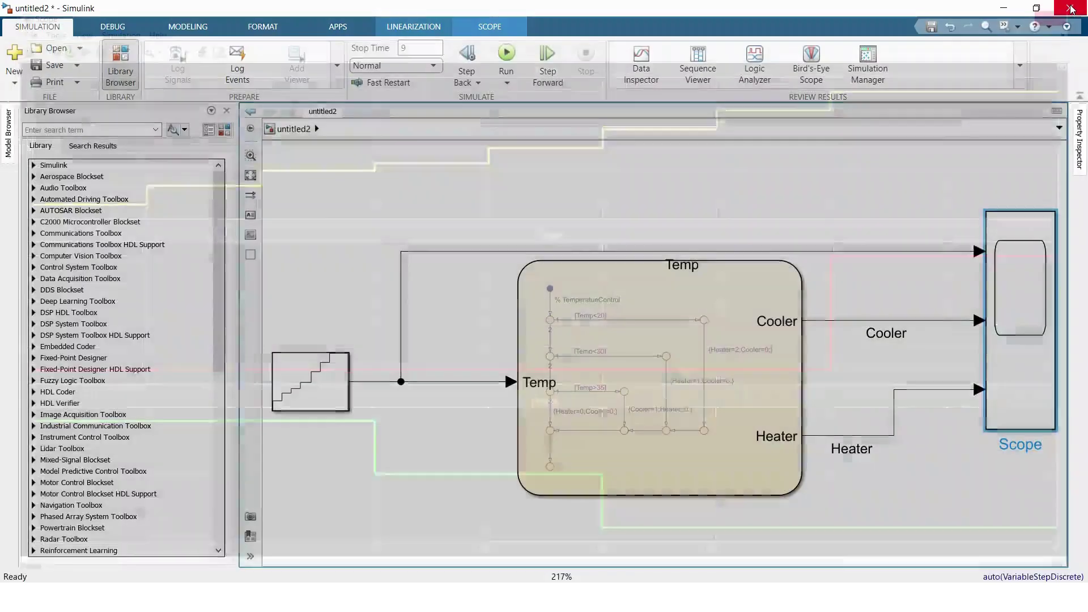